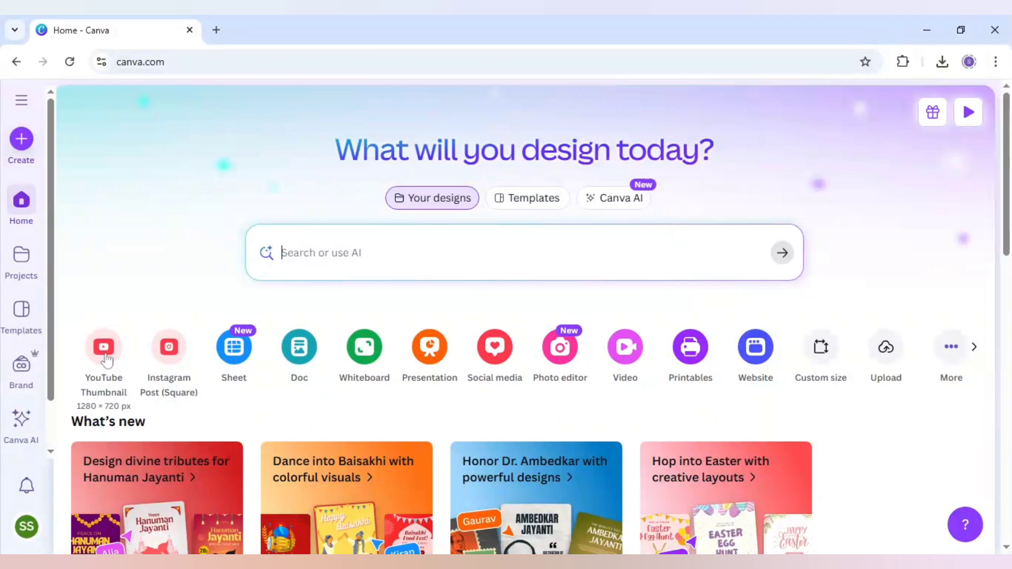
Step: Create a YouTube Thumbnail design and fill its page background with solid light blue
click(105, 357)
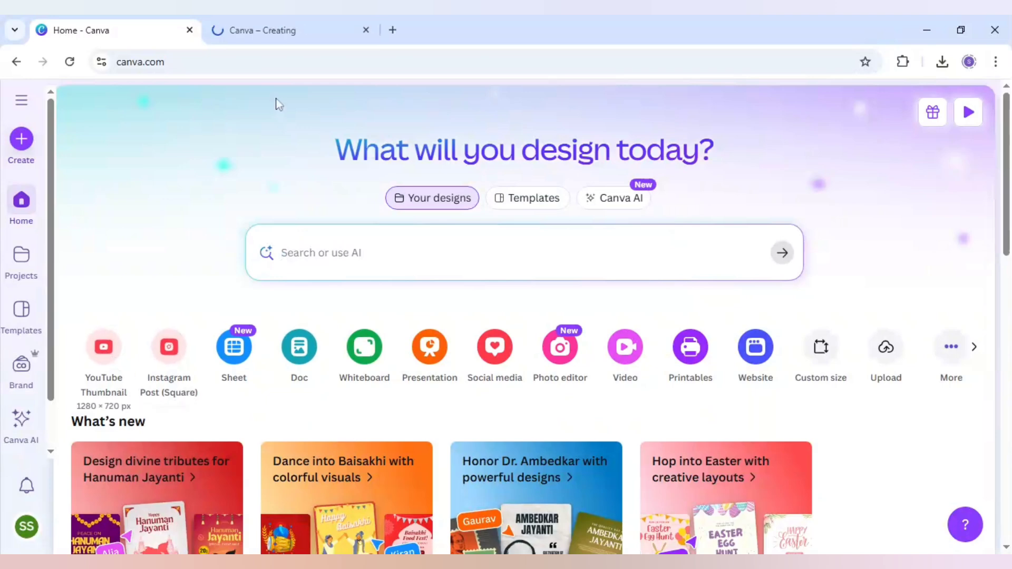
click(272, 35)
click(529, 165)
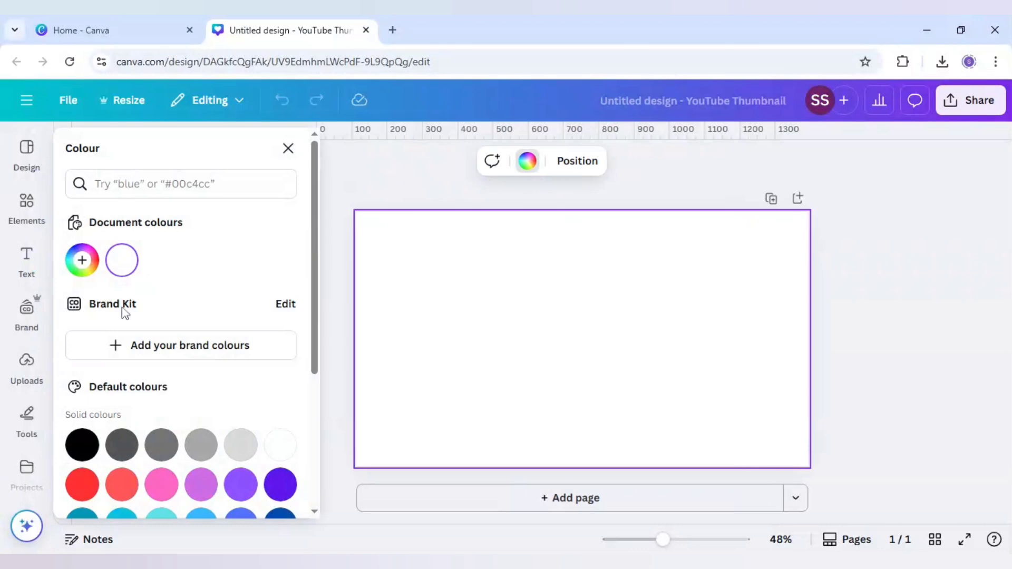
scroll(125, 314, down, 1)
click(204, 450)
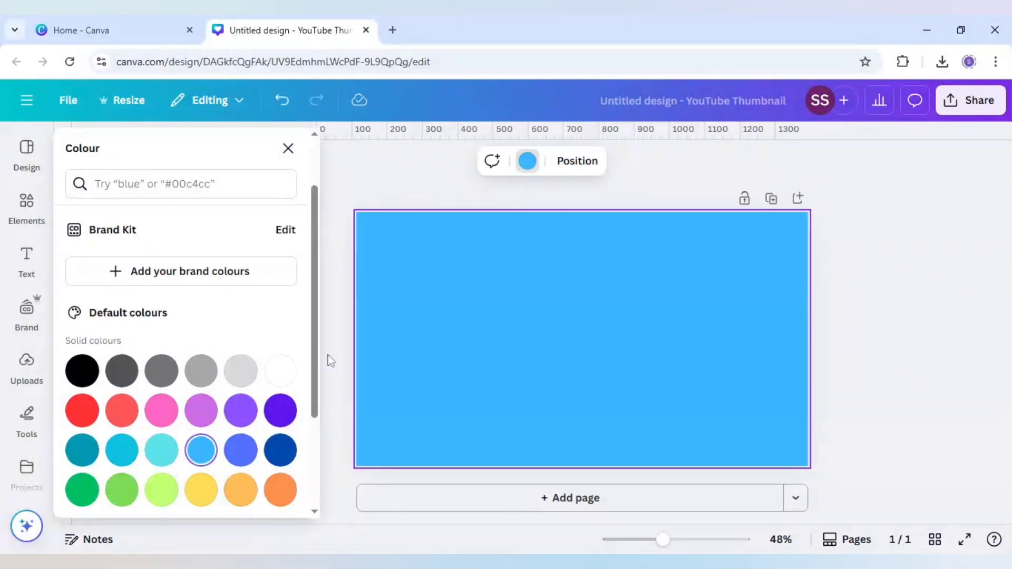
key(Escape)
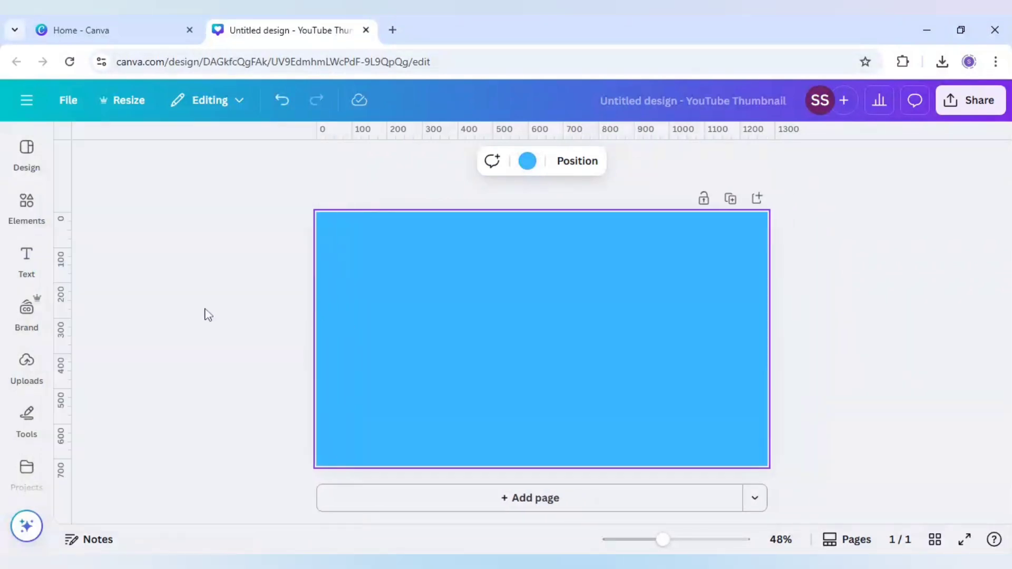
Step: Add a heading to the page with the text "D"
click(26, 258)
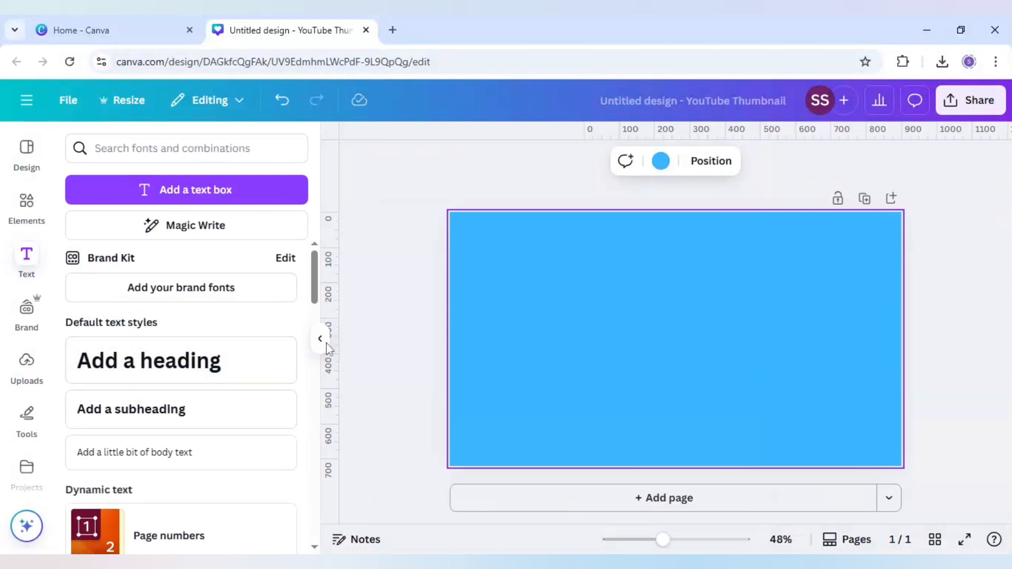
click(255, 362)
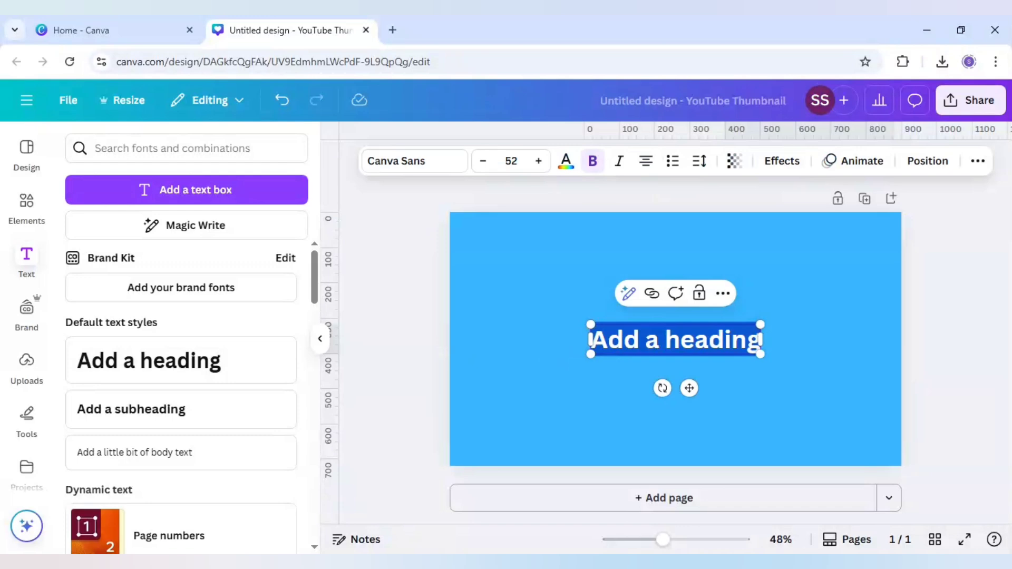
text(D)
click(649, 341)
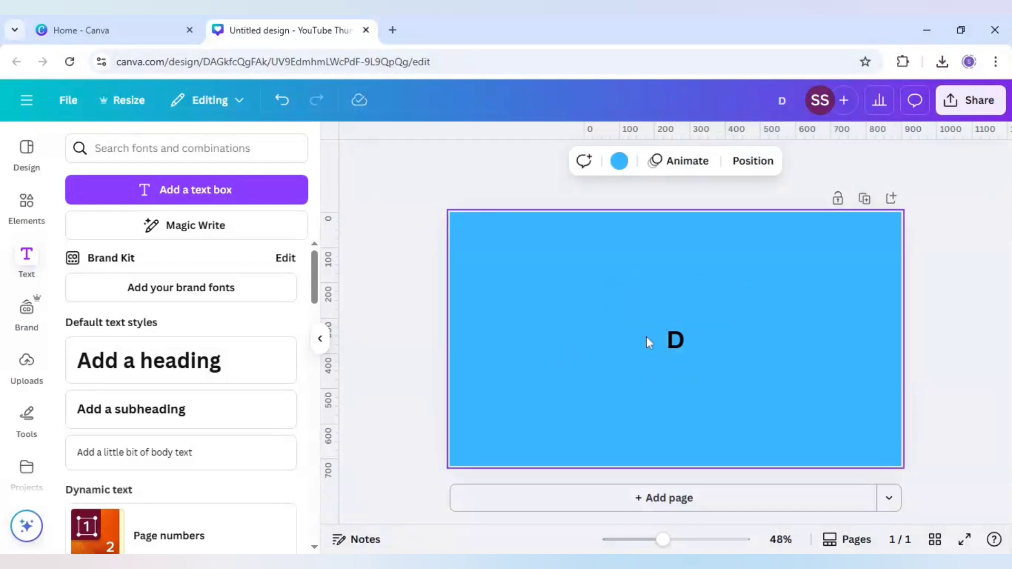
Step: Enlarge the letter D to font size 300 and place it in the upper part of the page
click(679, 340)
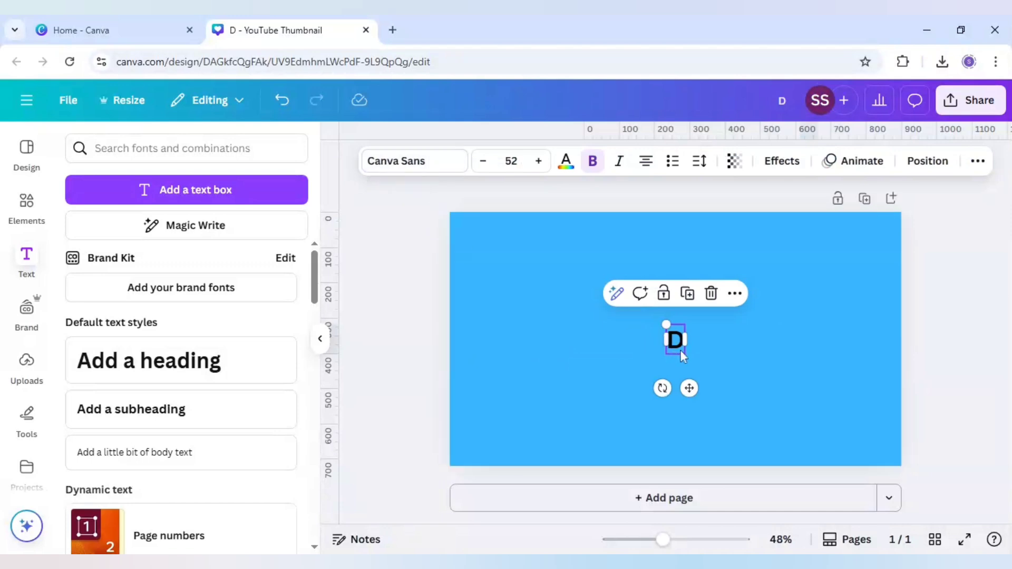
drag(683, 354, 757, 466)
drag(734, 422, 628, 305)
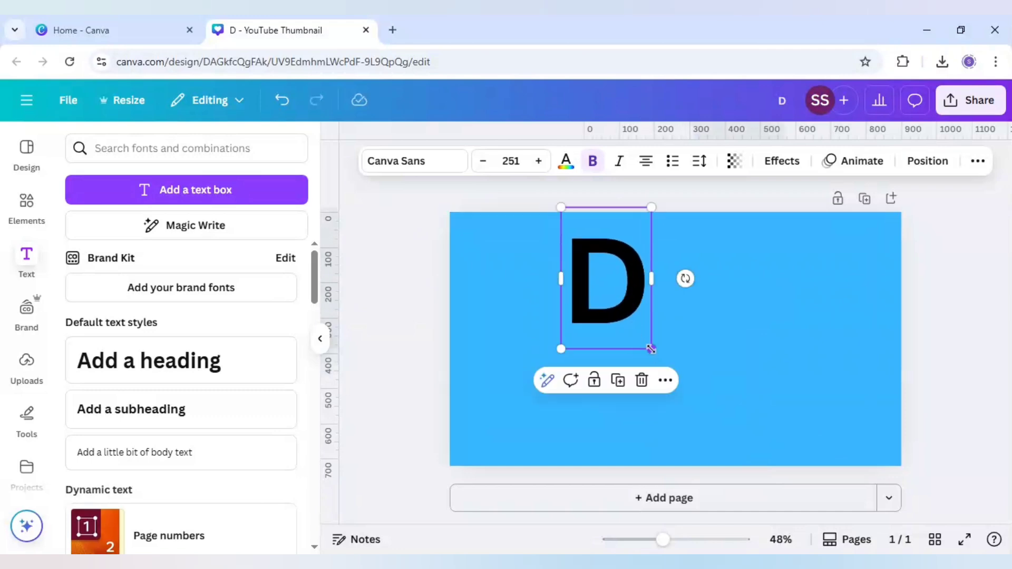
drag(651, 349, 751, 373)
Step: Duplicate the letter D twice and change the middle copy's text to "O"
click(616, 400)
click(660, 191)
click(657, 309)
click(658, 308)
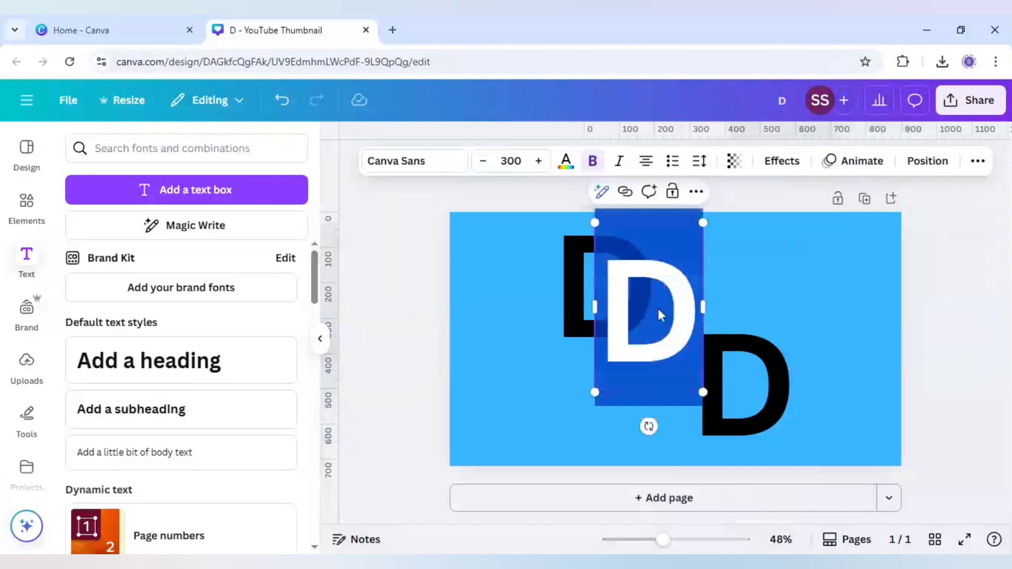
text(O)
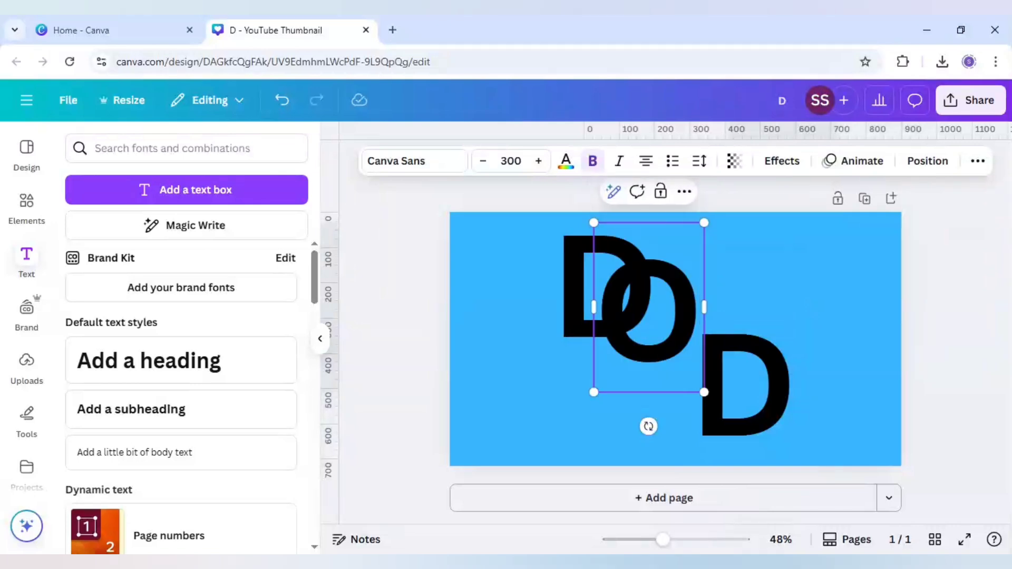
Step: Change the text of the lower-right D copy to "S"
click(742, 384)
click(744, 389)
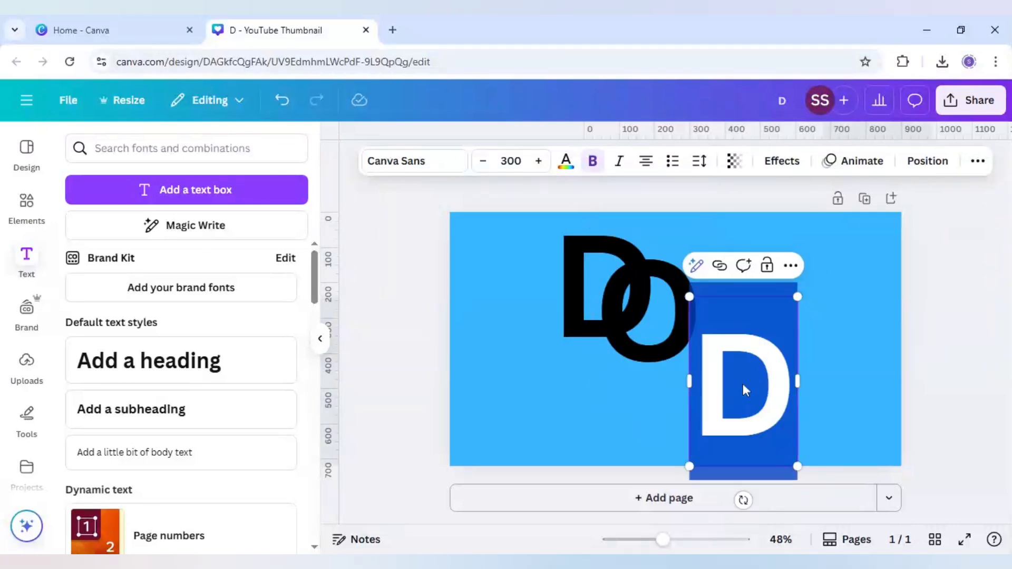
text(S)
click(853, 383)
Step: Move the S and the D closer to the O so the three letters overlap in a descending diagonal
click(749, 391)
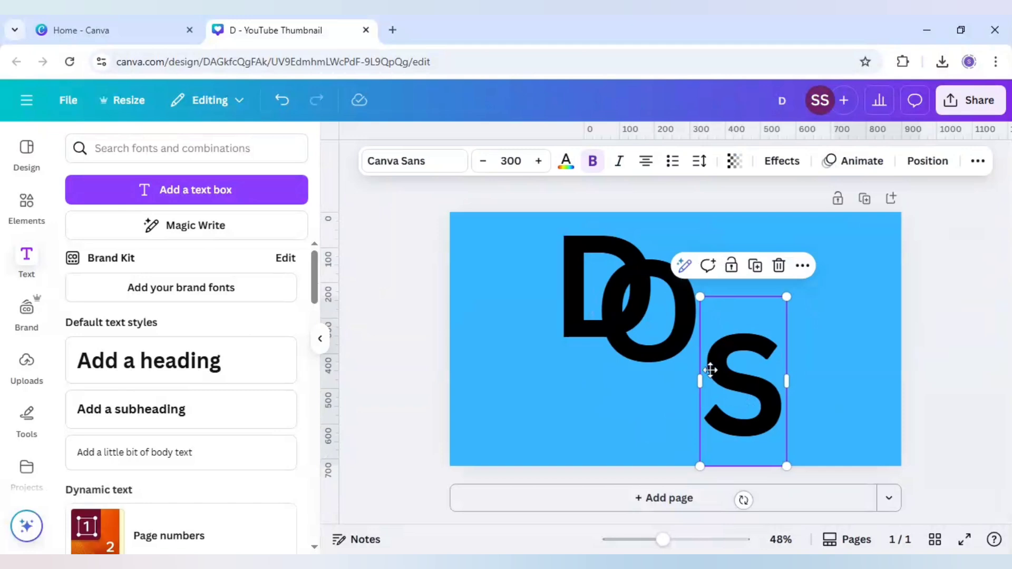
drag(711, 370, 685, 364)
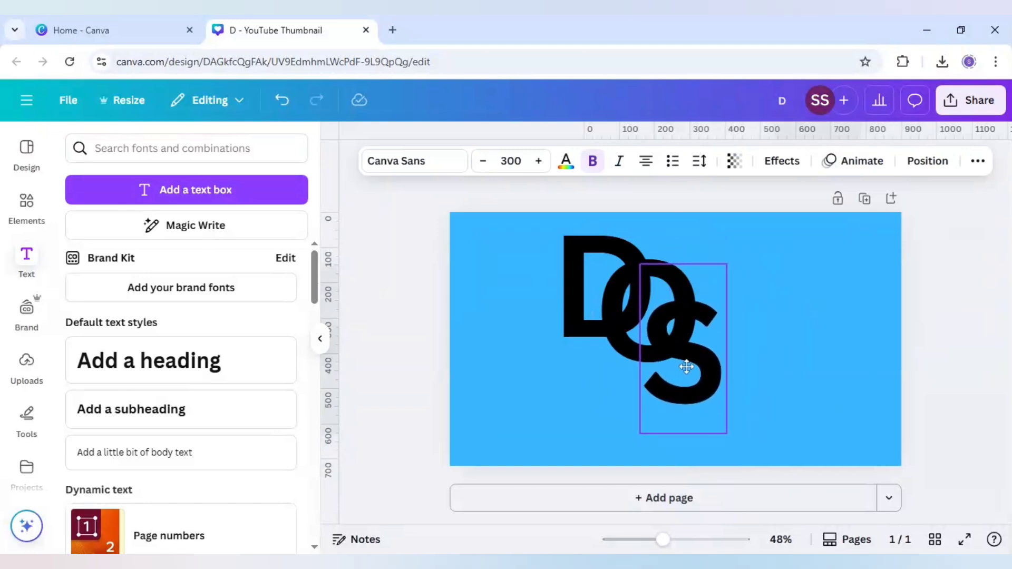
click(611, 292)
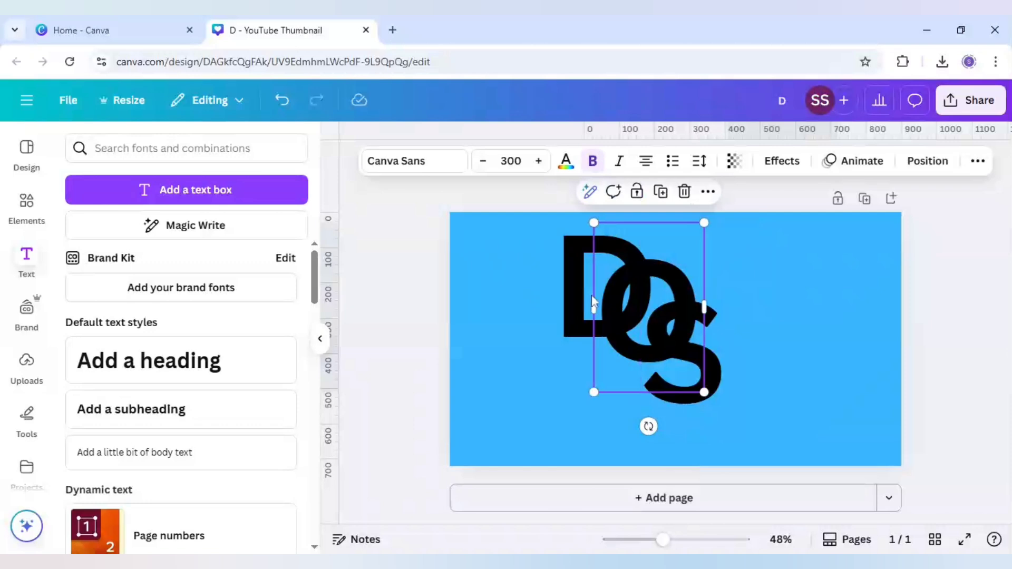
click(585, 302)
drag(576, 298, 580, 292)
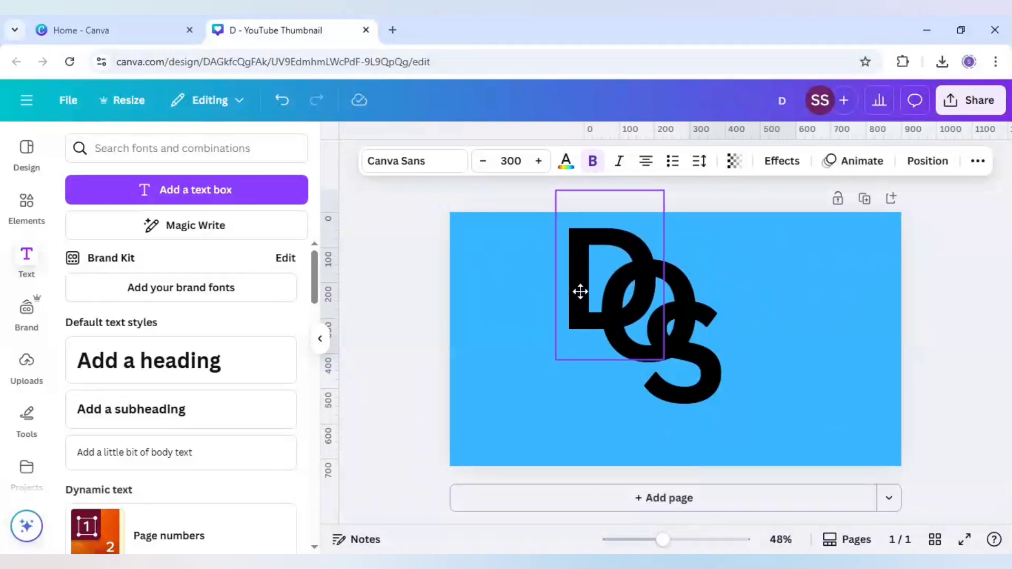
click(781, 301)
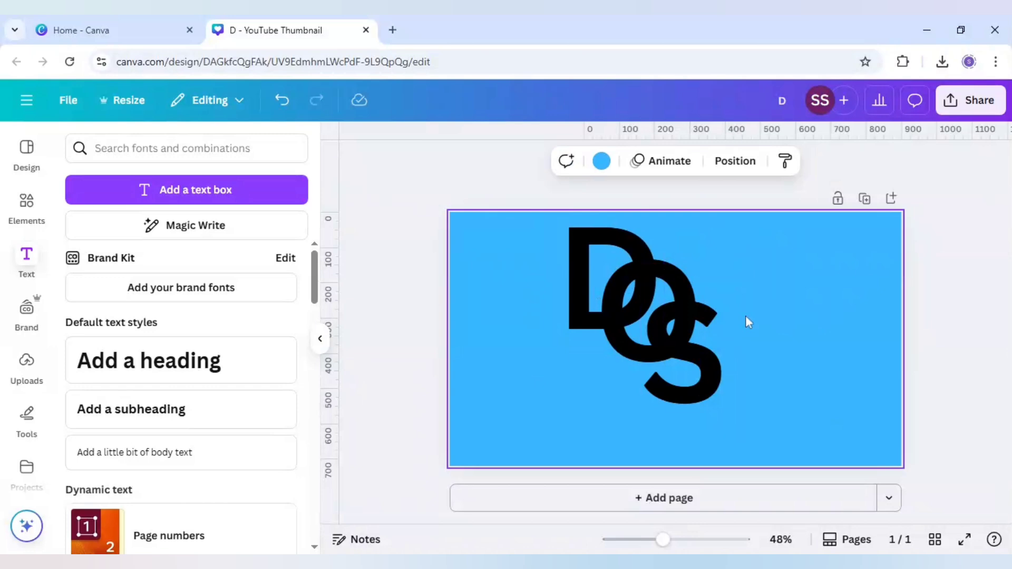
Step: Select all three letters, enlarge them together to font size 384, and reposition them within the page
click(679, 315)
key(ctrl+a)
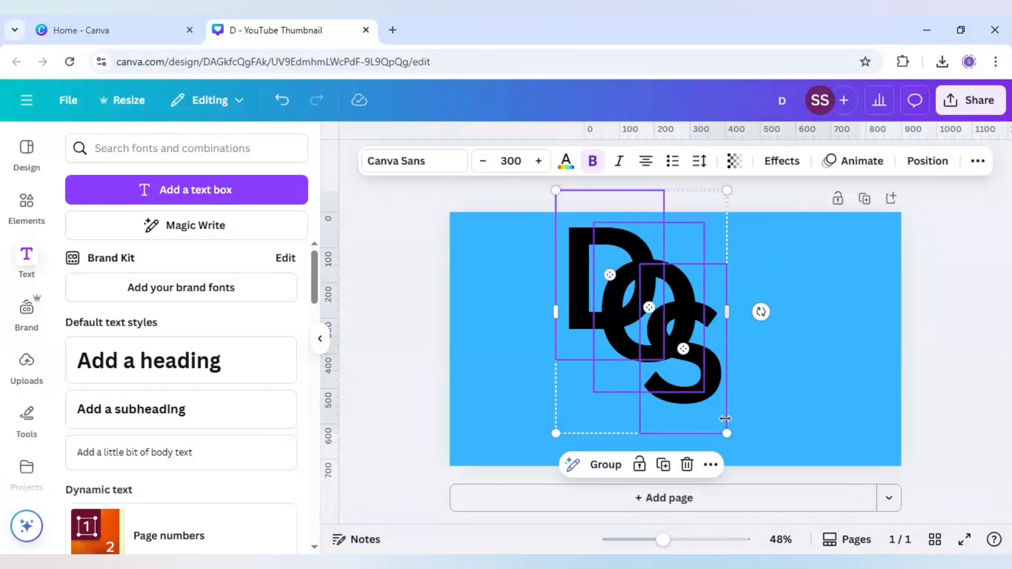
drag(727, 433, 792, 481)
drag(716, 419, 715, 408)
click(950, 367)
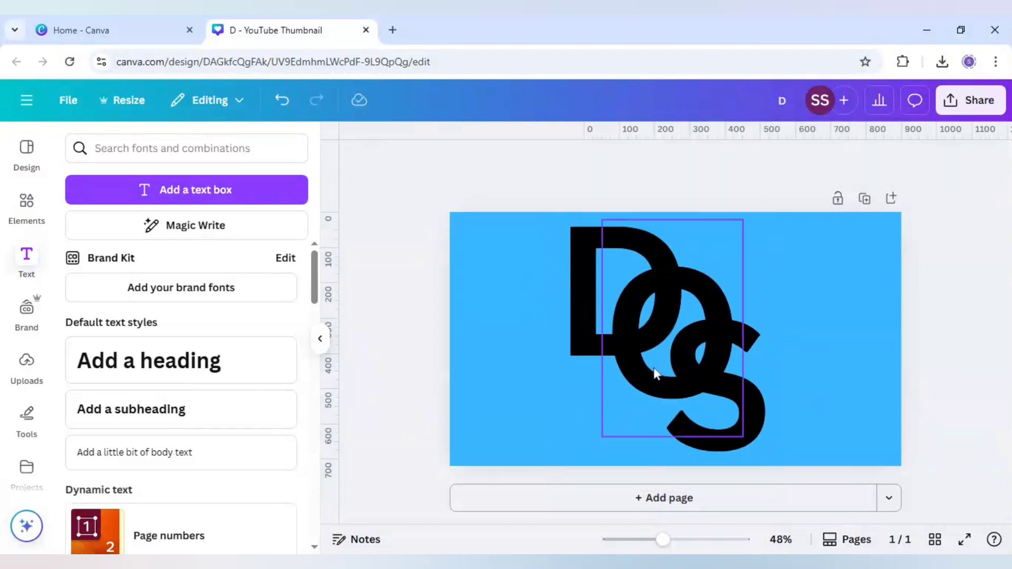
Step: Change the text colour of all the black letters to white
click(571, 286)
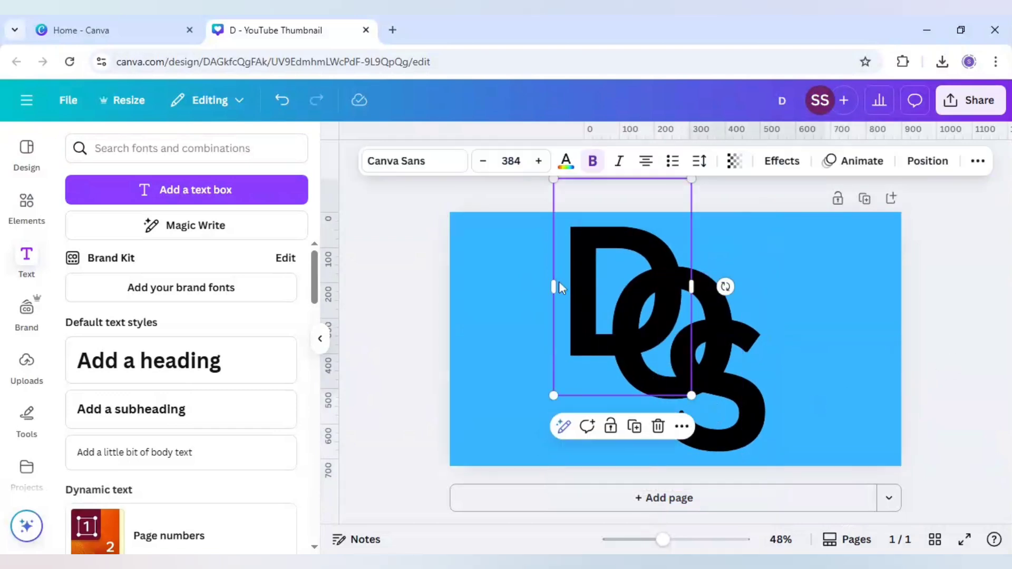
click(566, 161)
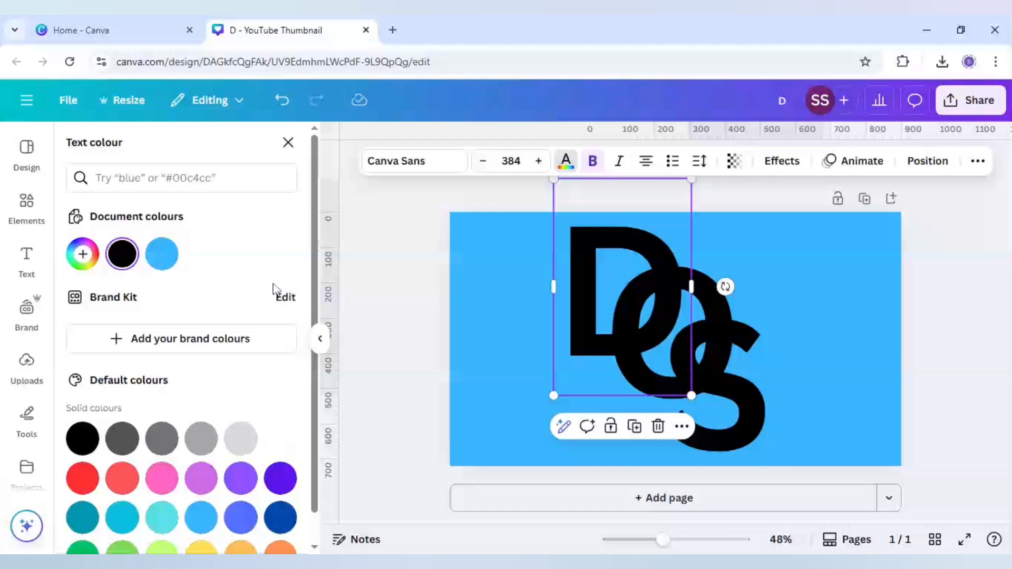
click(287, 442)
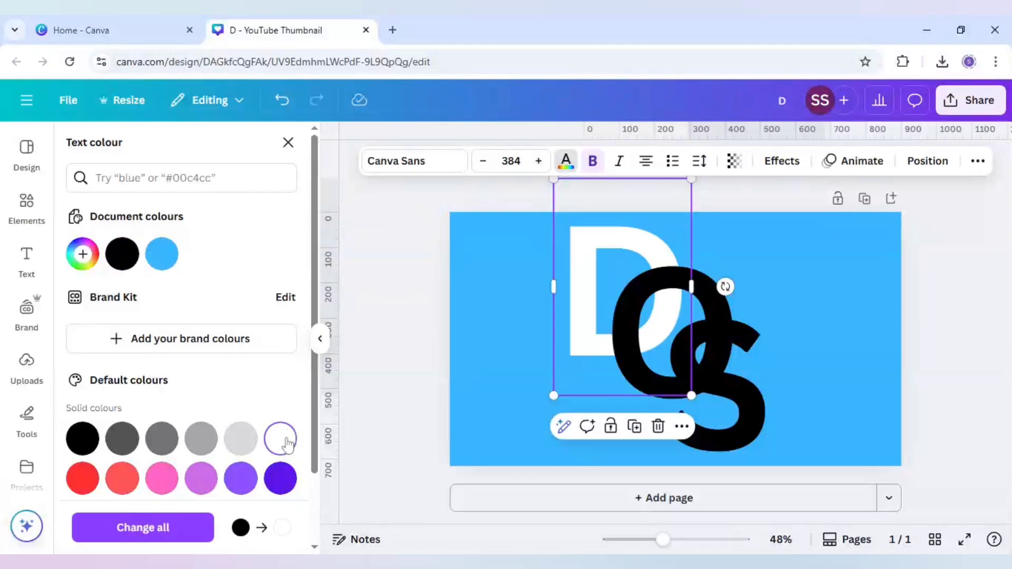
click(198, 527)
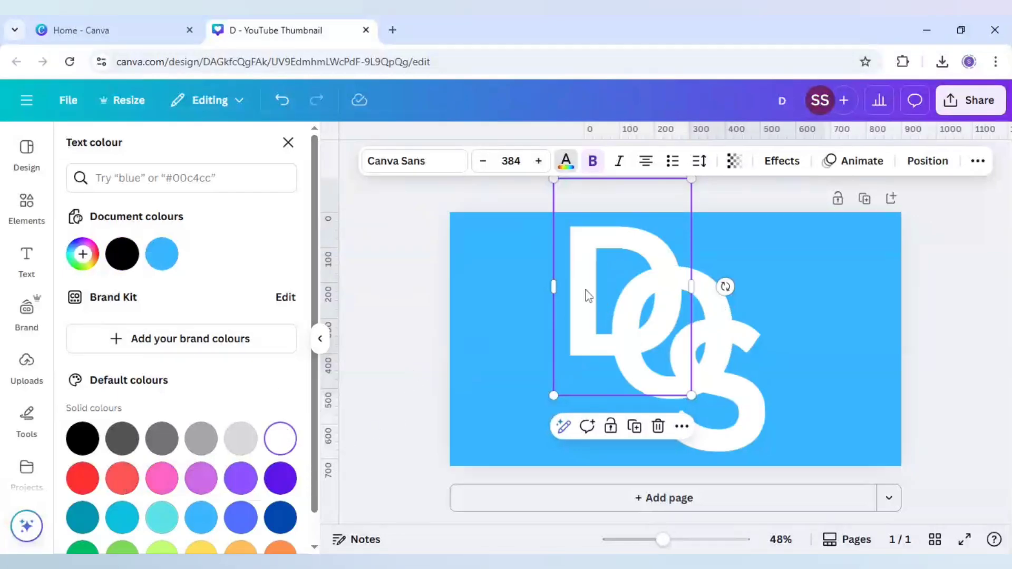
click(497, 289)
Step: Apply an Outline effect to the letter D with thickness 12 and the background's light blue colour
click(568, 294)
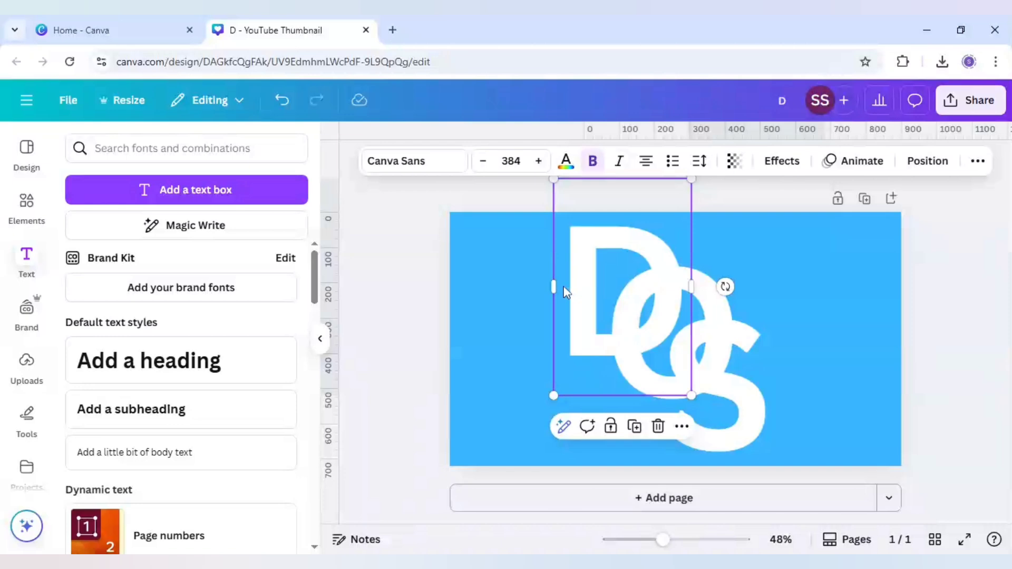
click(780, 161)
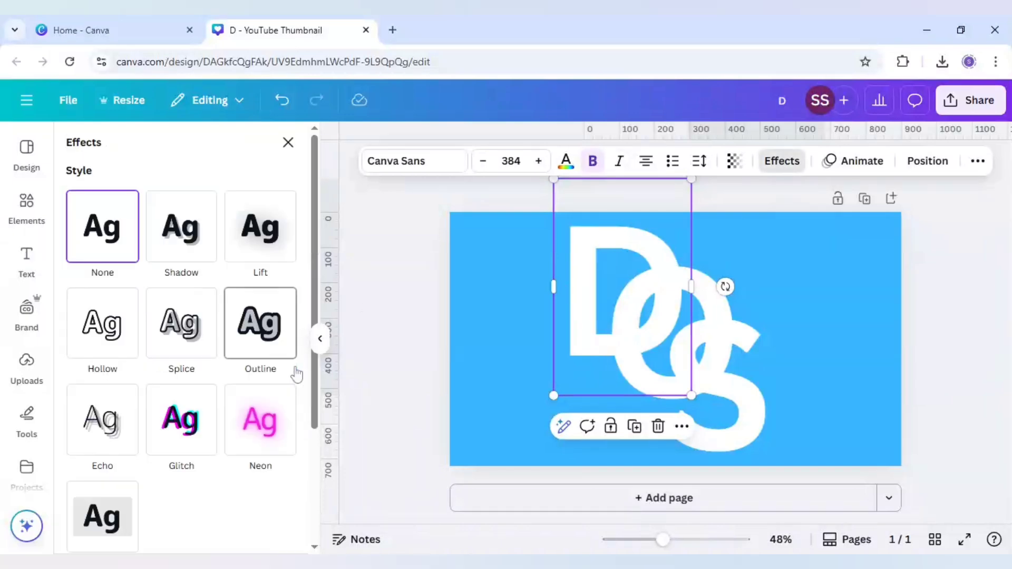
click(282, 340)
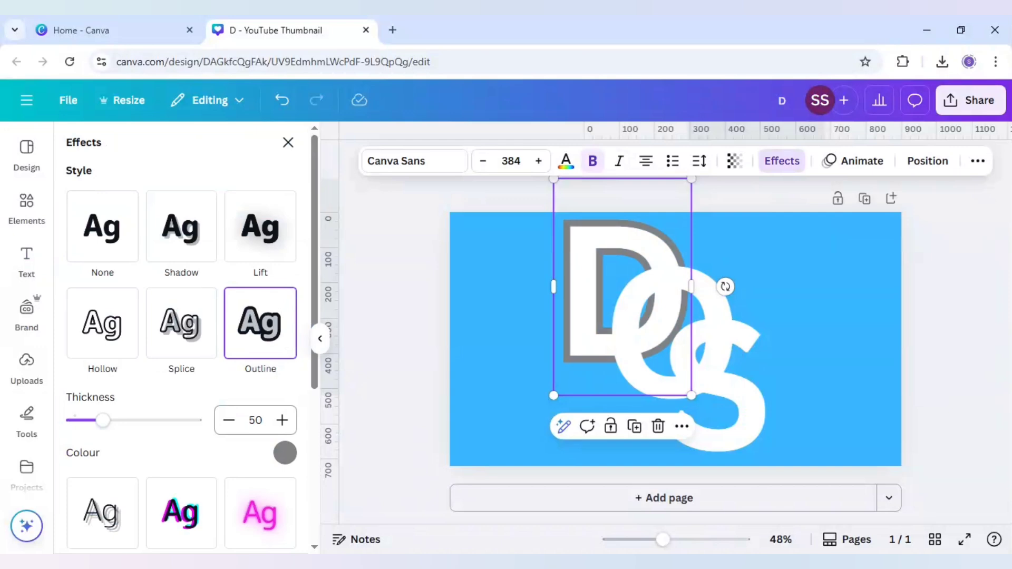
click(258, 420)
text(12)
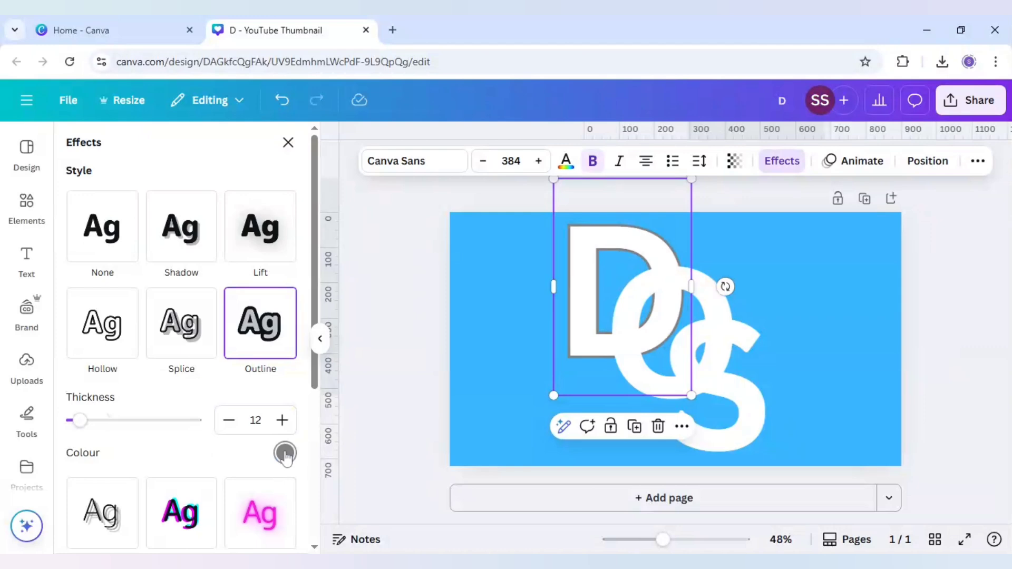
click(285, 453)
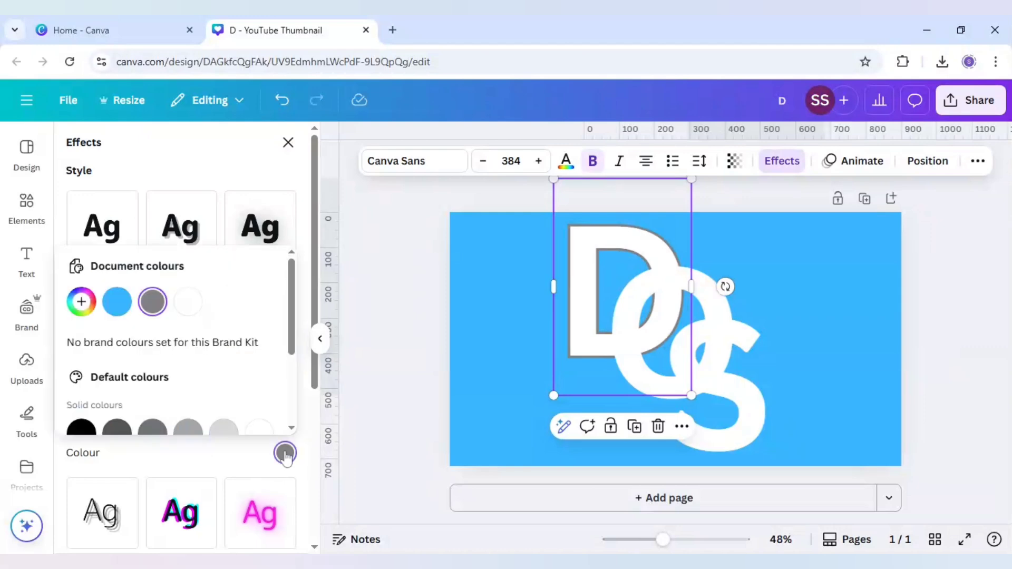
click(118, 310)
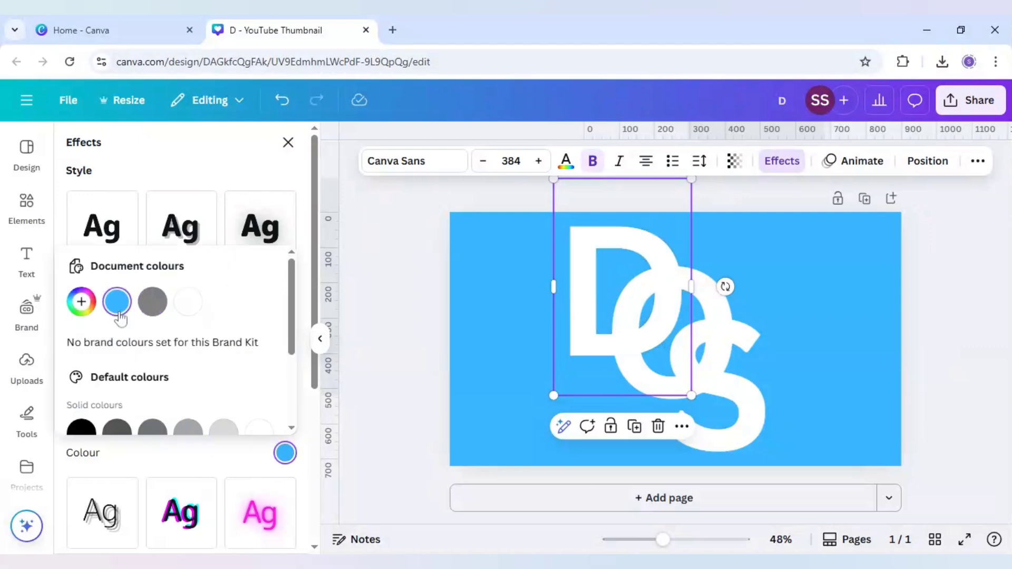
Step: Apply an Outline effect to the letter O with thickness 12 and the background's light blue colour
click(622, 339)
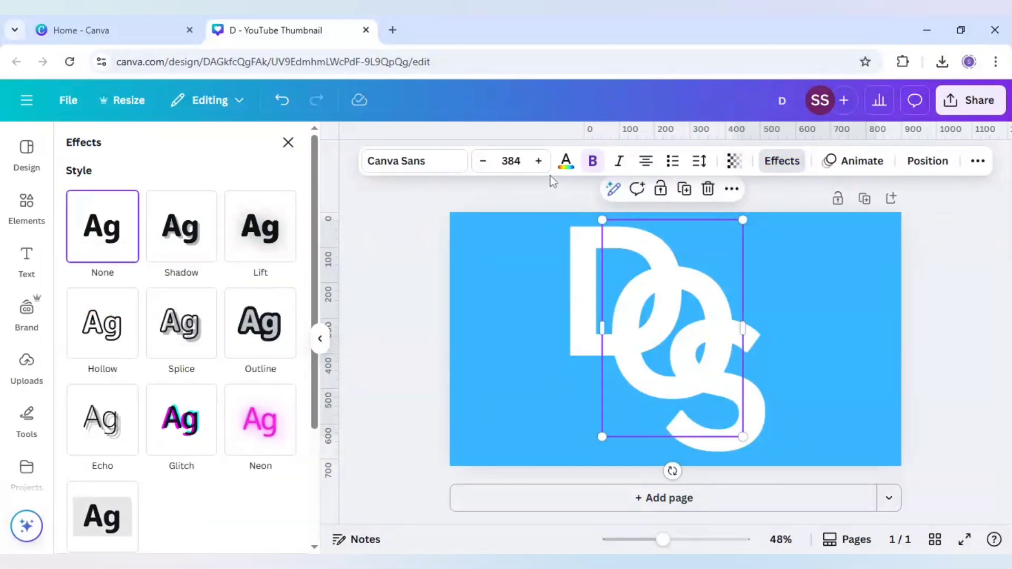
click(253, 333)
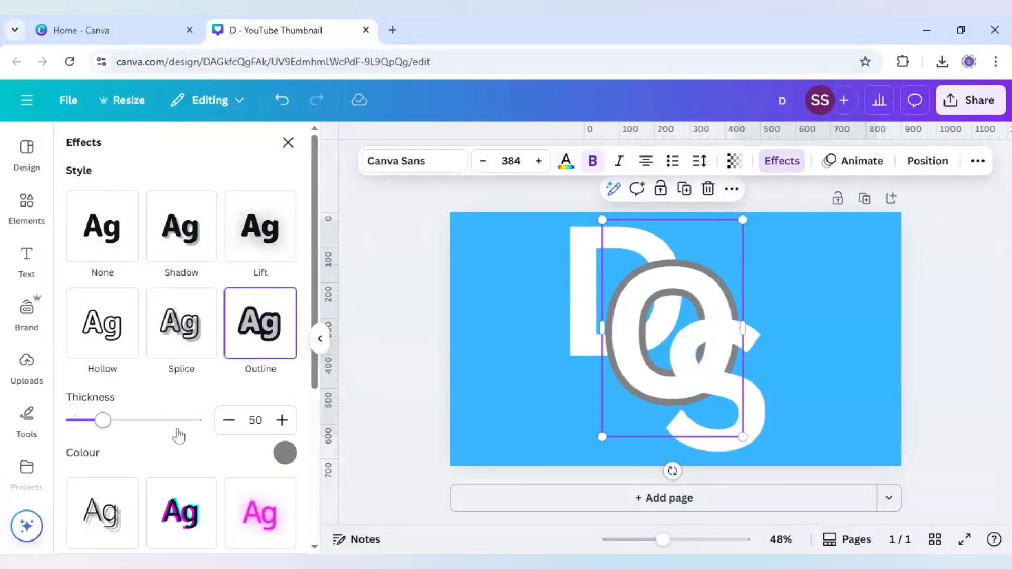
click(255, 420)
click(283, 452)
click(116, 301)
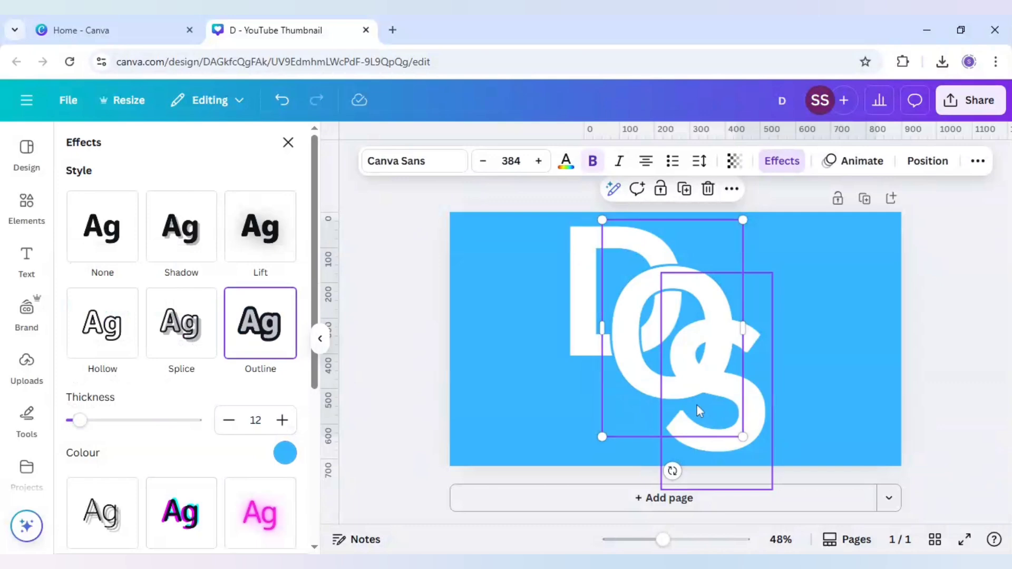
Step: Apply a thin Outline effect to the letter S in the background's light blue colour
click(727, 416)
click(259, 322)
click(285, 453)
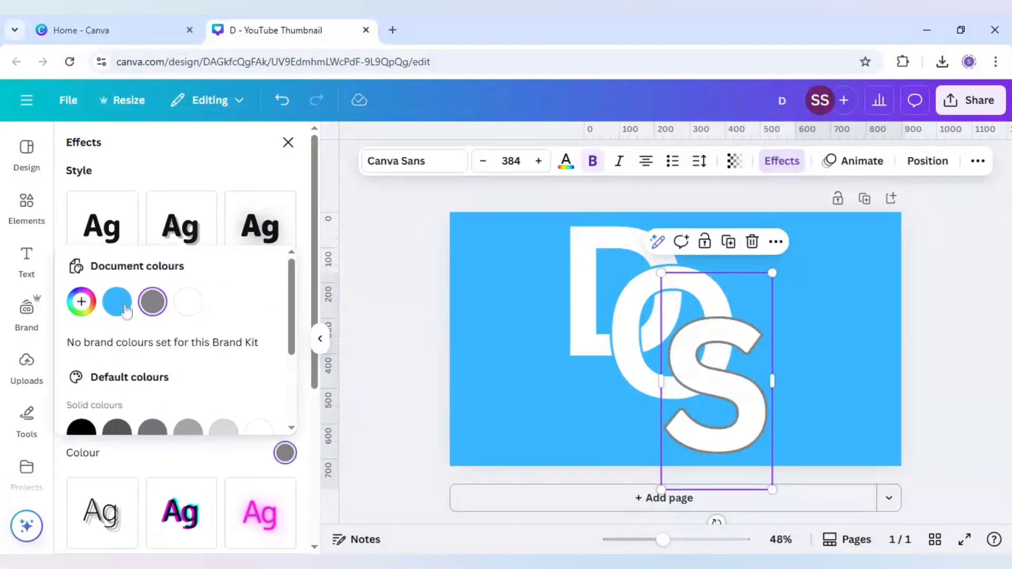
click(120, 313)
click(391, 388)
Step: Copy the outlined letter O from page 1 and paste it onto a new blank page 2
click(746, 420)
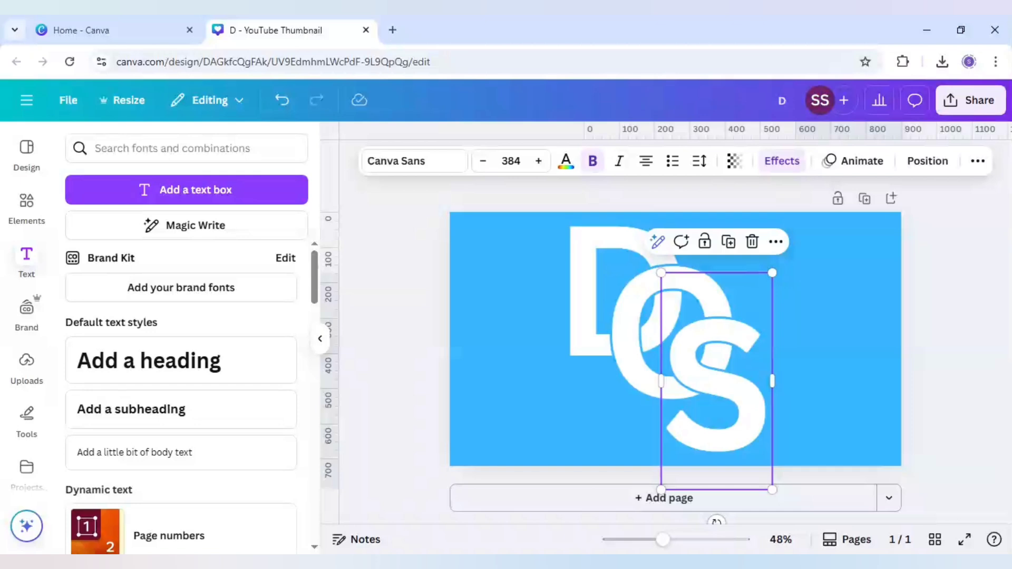
click(641, 334)
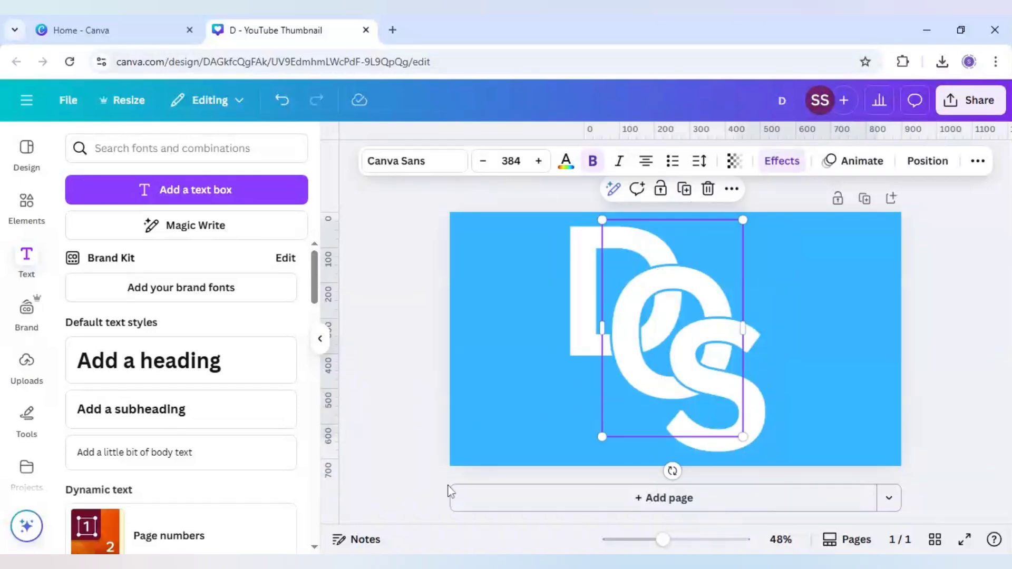
click(481, 504)
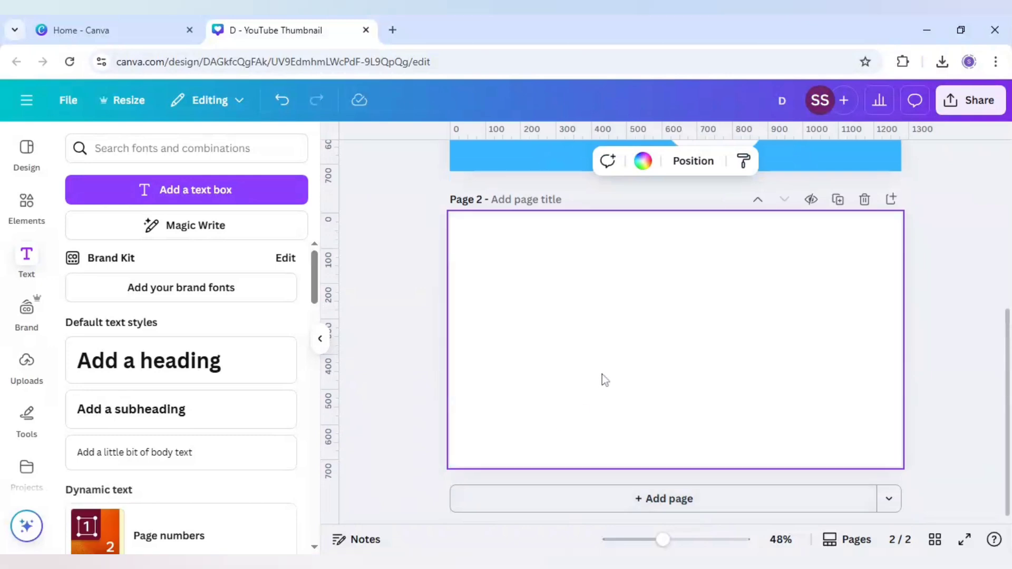
key(ctrl+v)
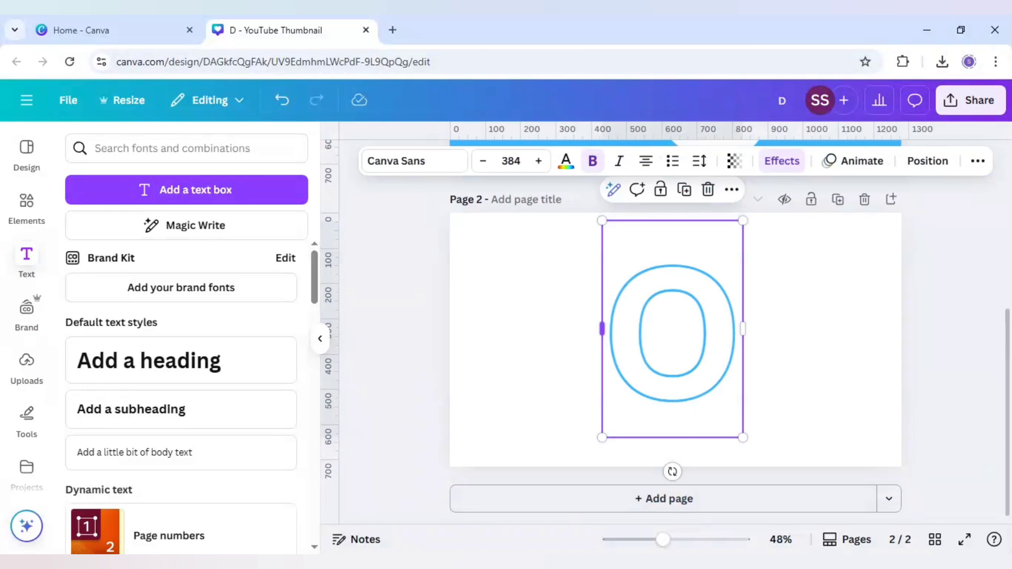
click(550, 350)
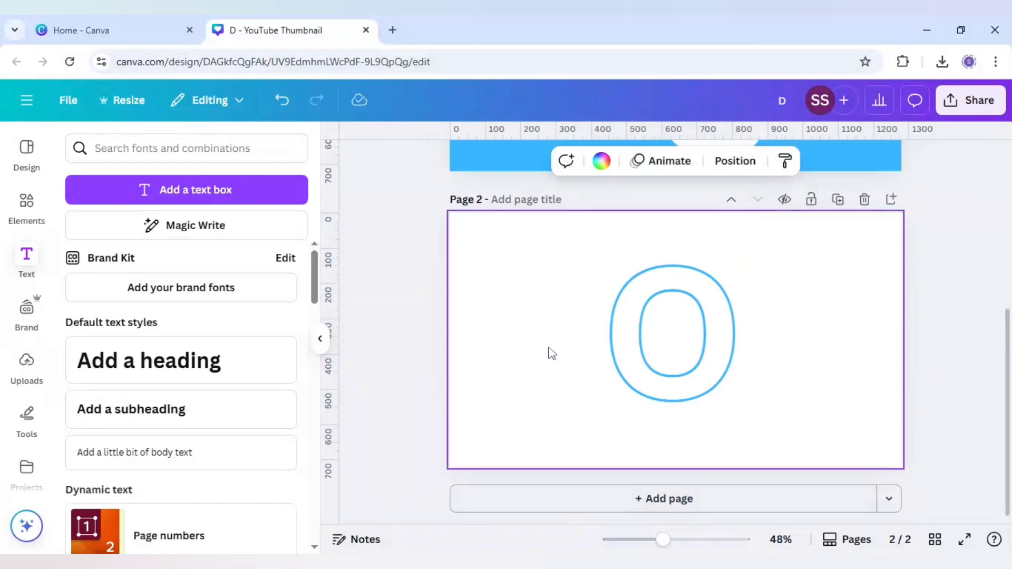
Step: Download only page 2 as a PNG with a transparent background
click(974, 106)
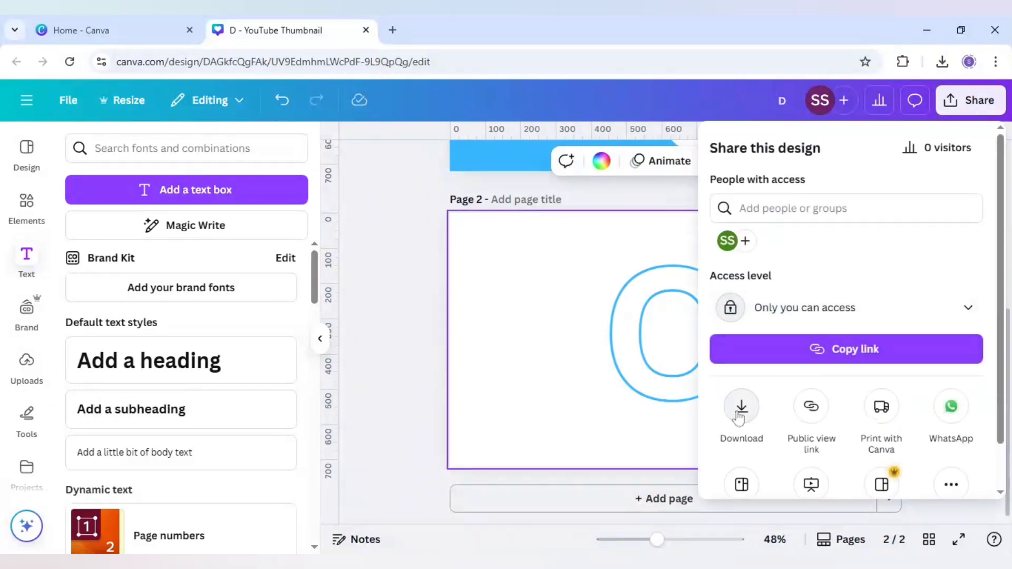
click(741, 411)
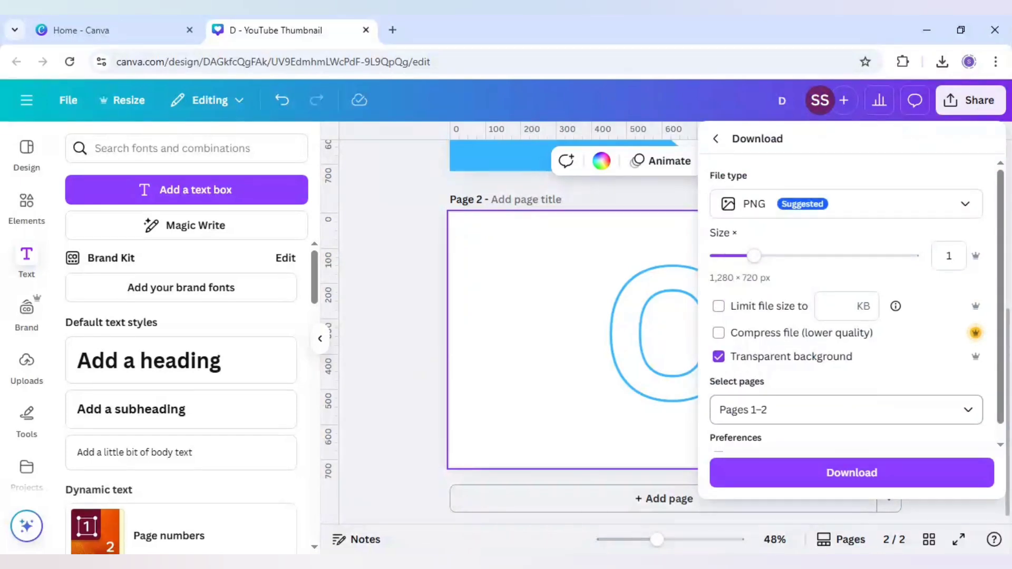
click(843, 409)
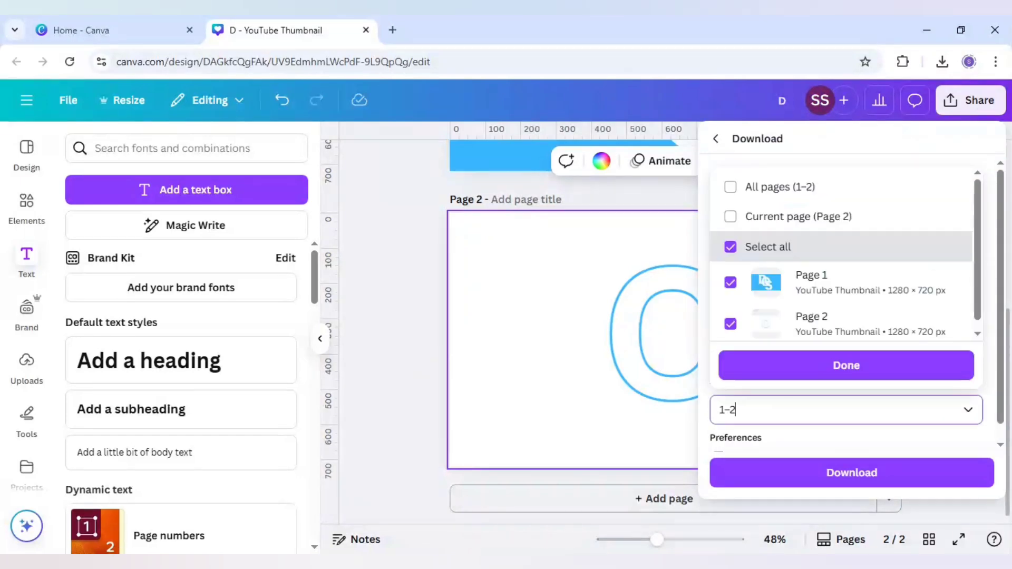
click(812, 213)
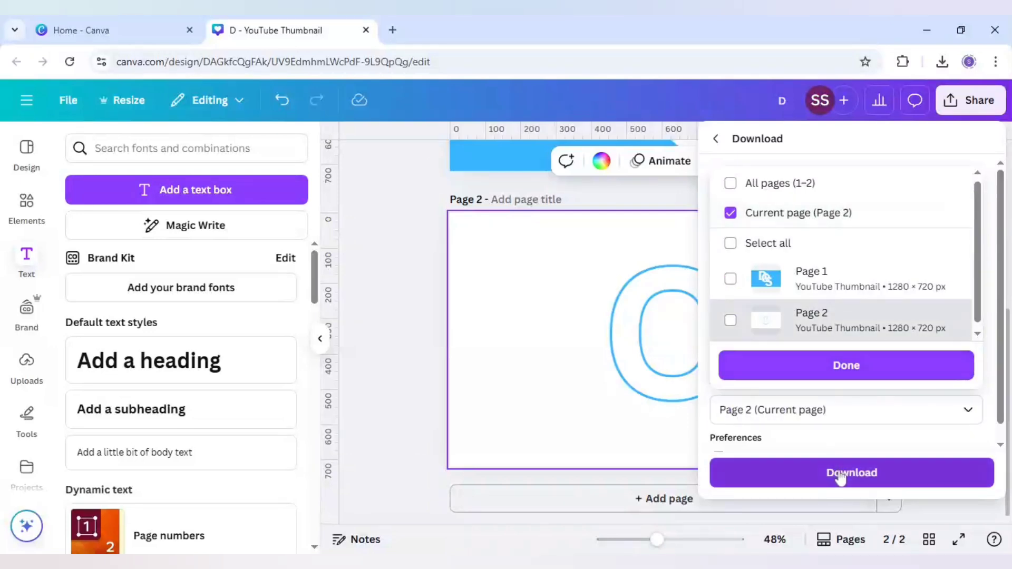
click(840, 474)
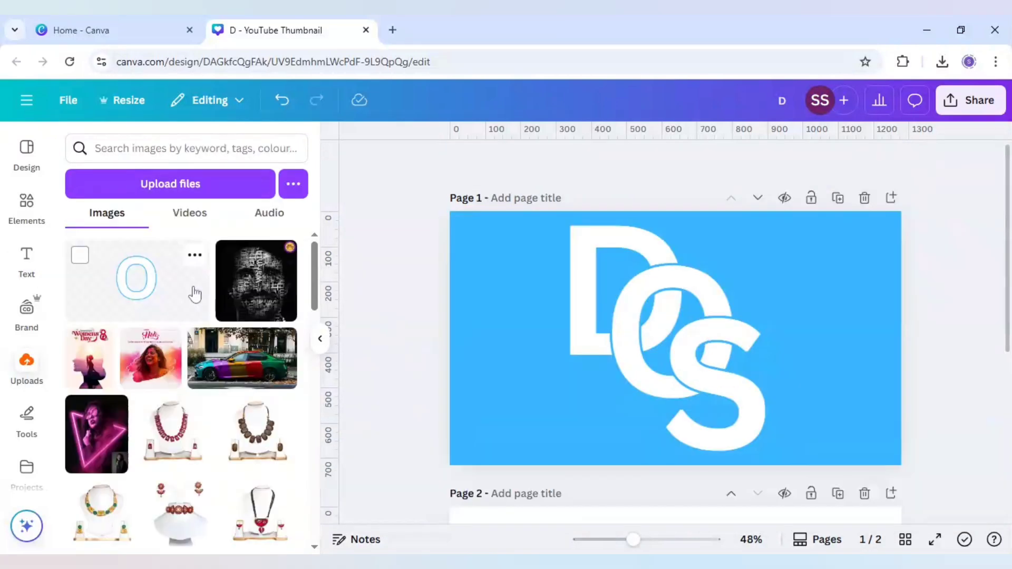
Step: Place the uploaded O image on page 1 and enlarge it to fill the whole page
click(195, 294)
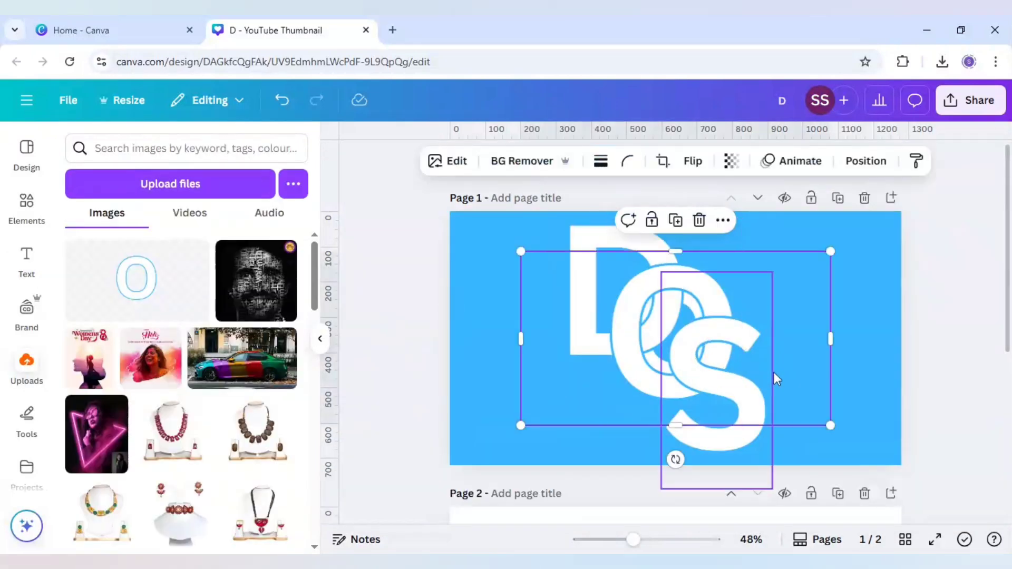
drag(726, 347, 722, 335)
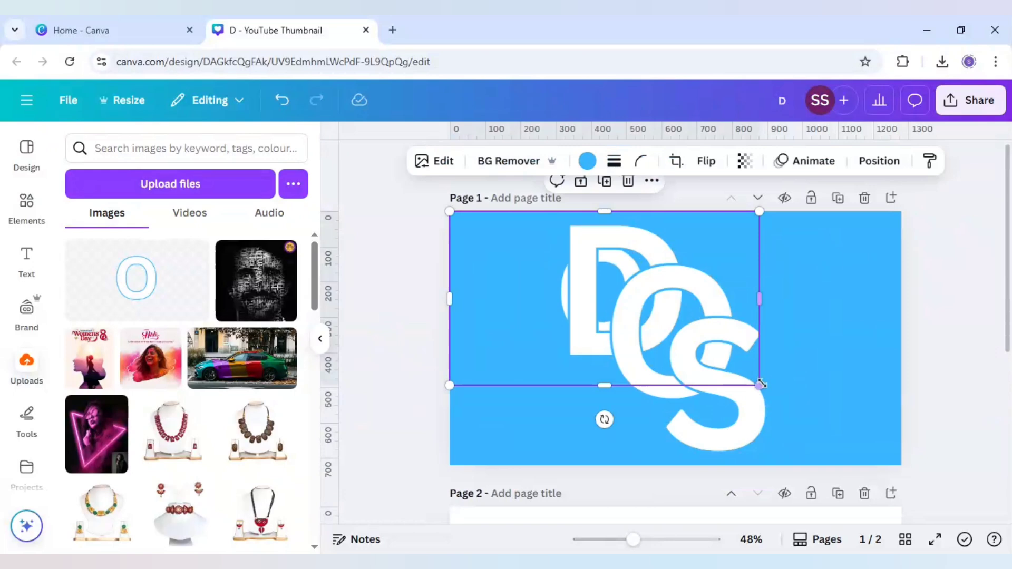
drag(759, 386, 901, 472)
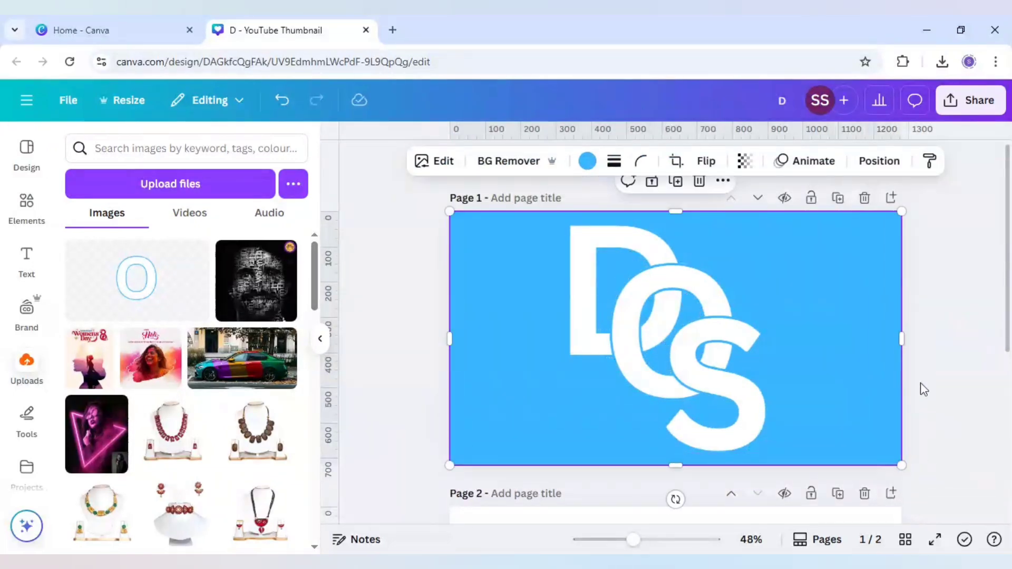
Step: Crop the full-page O image from all four sides to the band across the O and the upper S
drag(901, 339, 786, 340)
drag(518, 347, 602, 342)
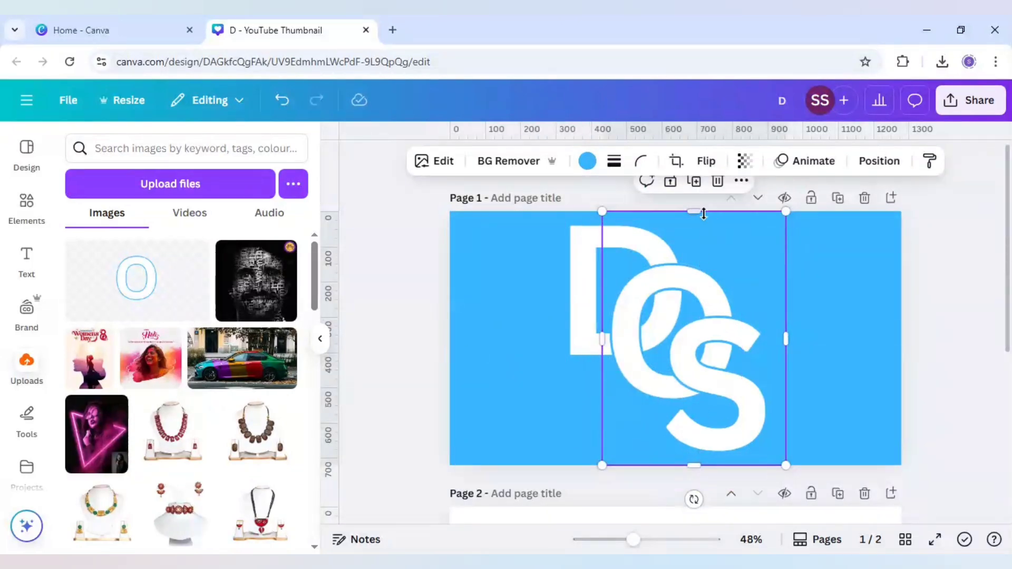
drag(703, 213, 709, 290)
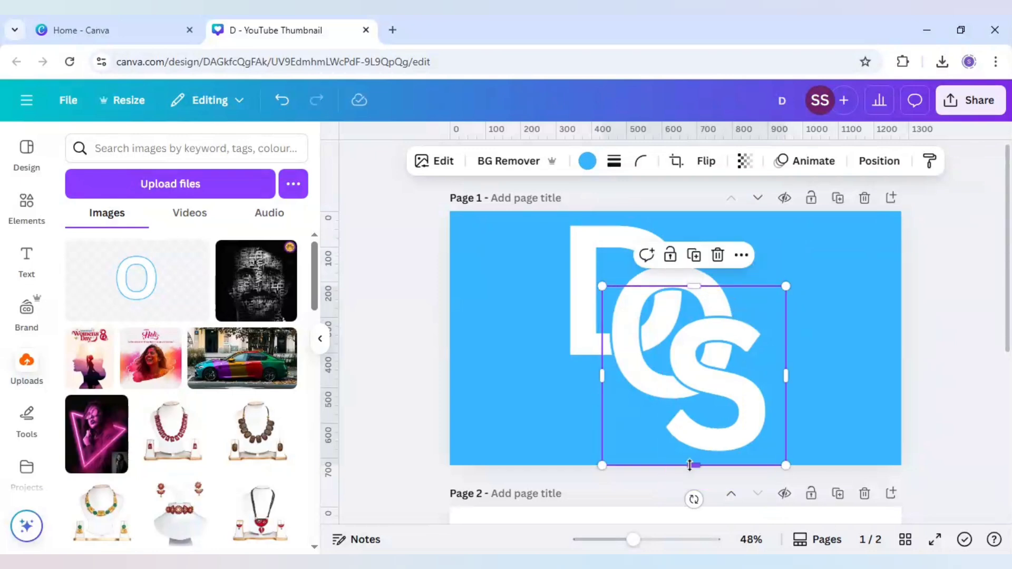
drag(693, 464, 694, 356)
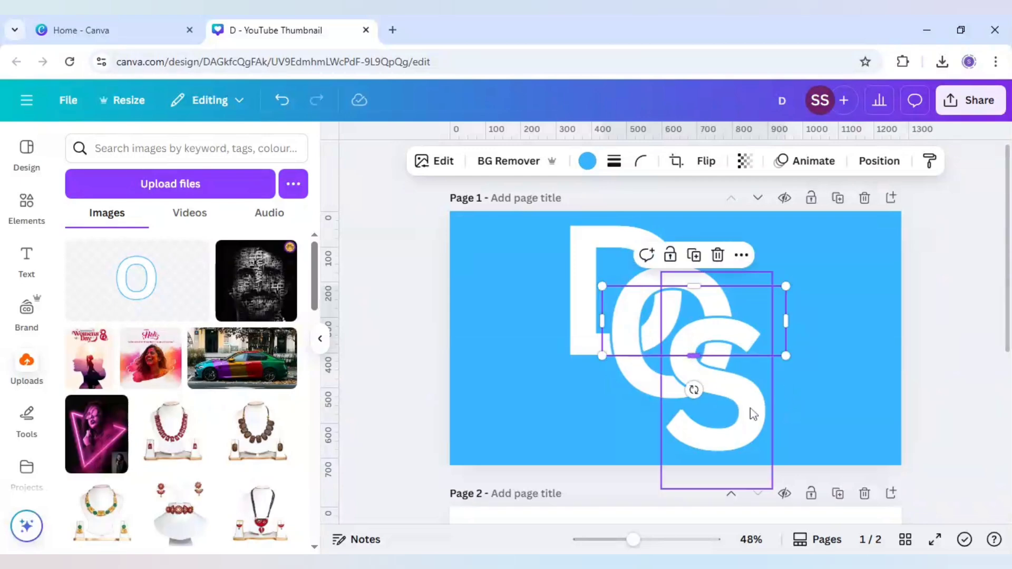
Step: Send the letter S to the back of the layer order
click(751, 411)
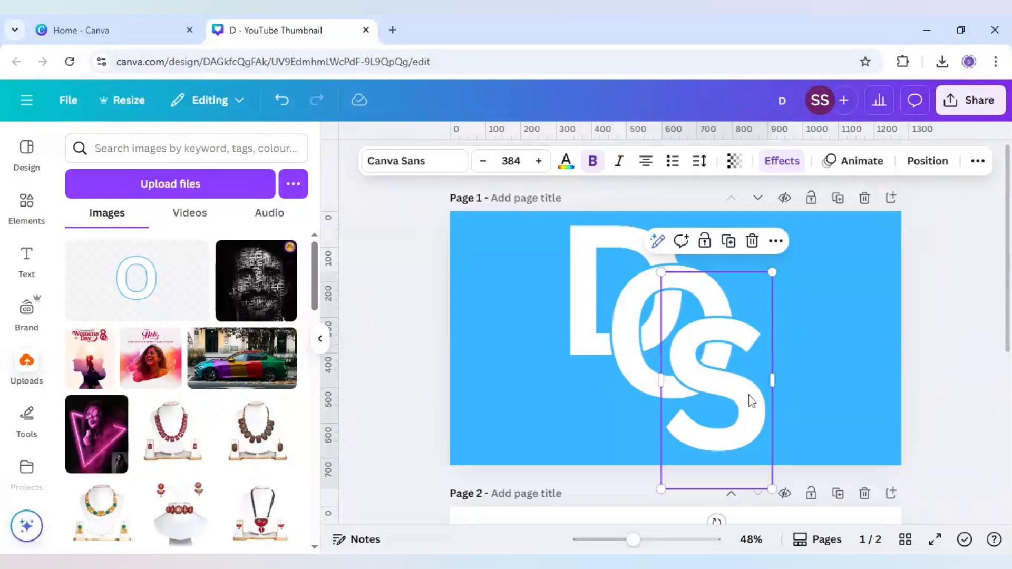
right_click(750, 402)
mouse_move(811, 300)
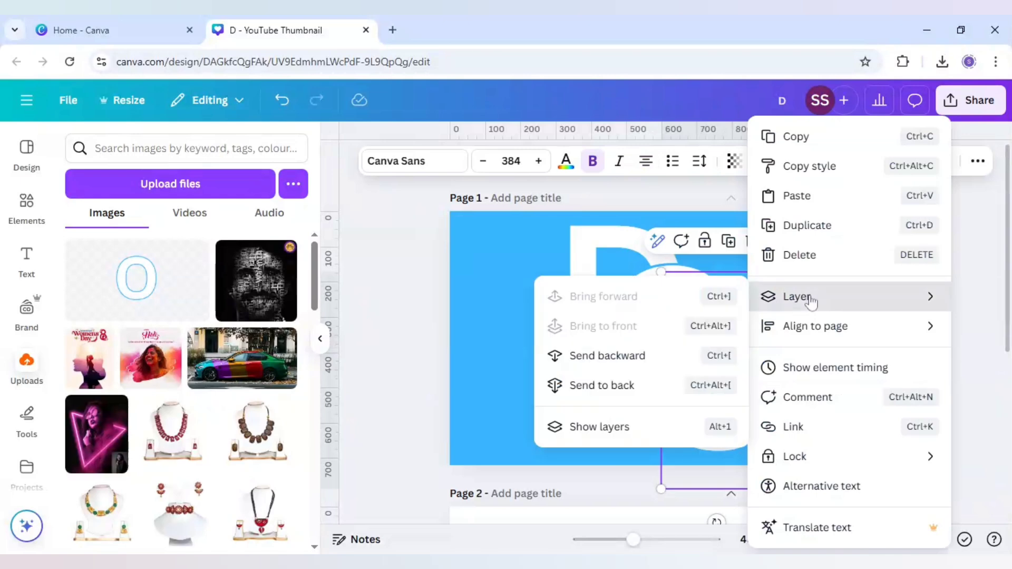
click(615, 384)
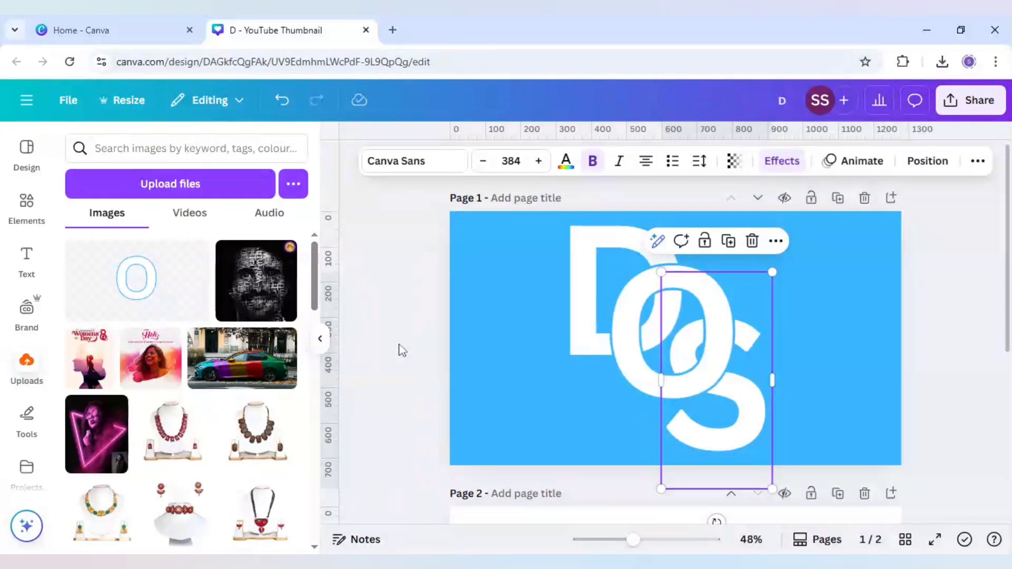
Step: Send the letter O text to the back, behind the D and the S
click(699, 355)
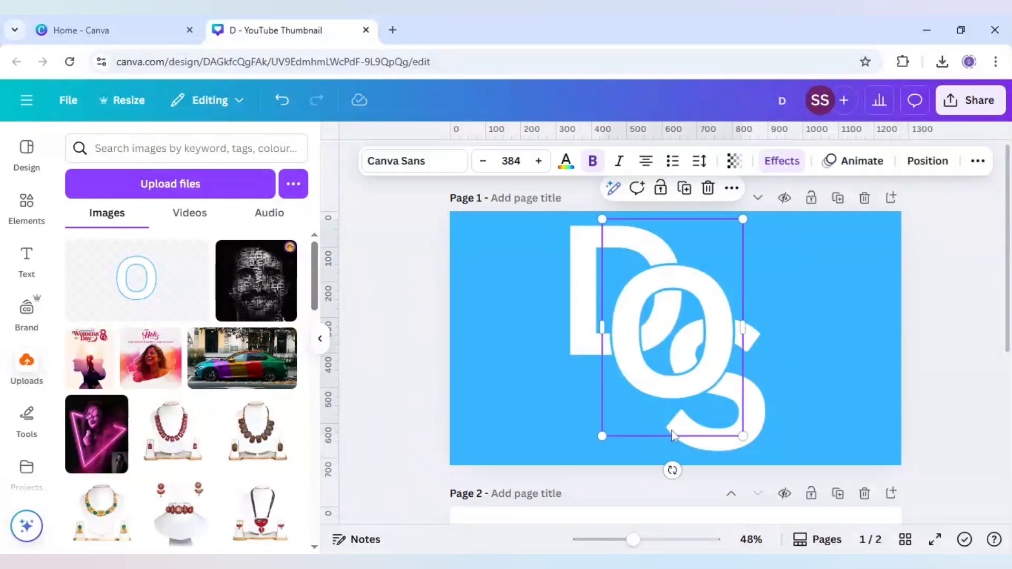
right_click(678, 331)
mouse_move(723, 296)
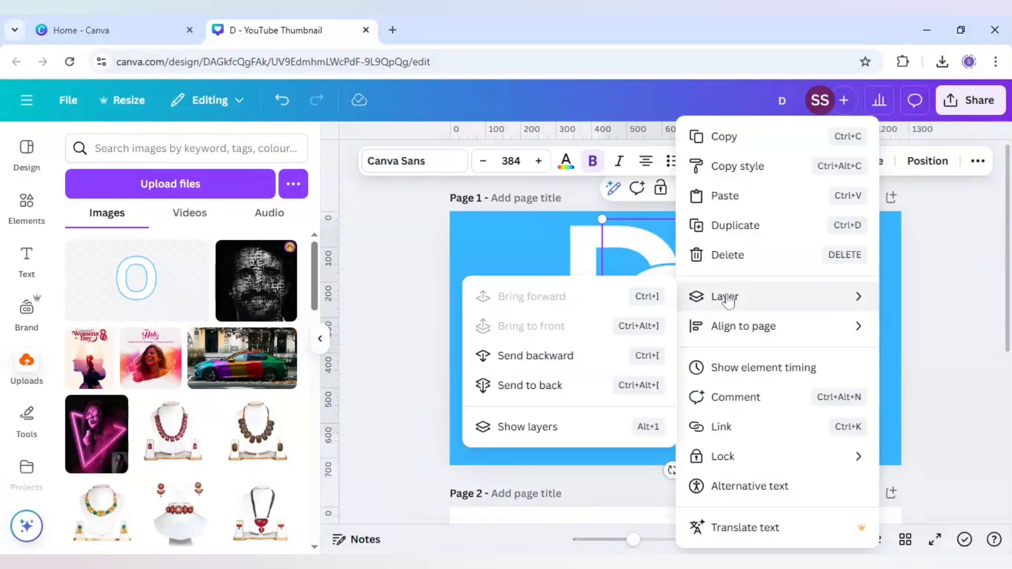
click(540, 385)
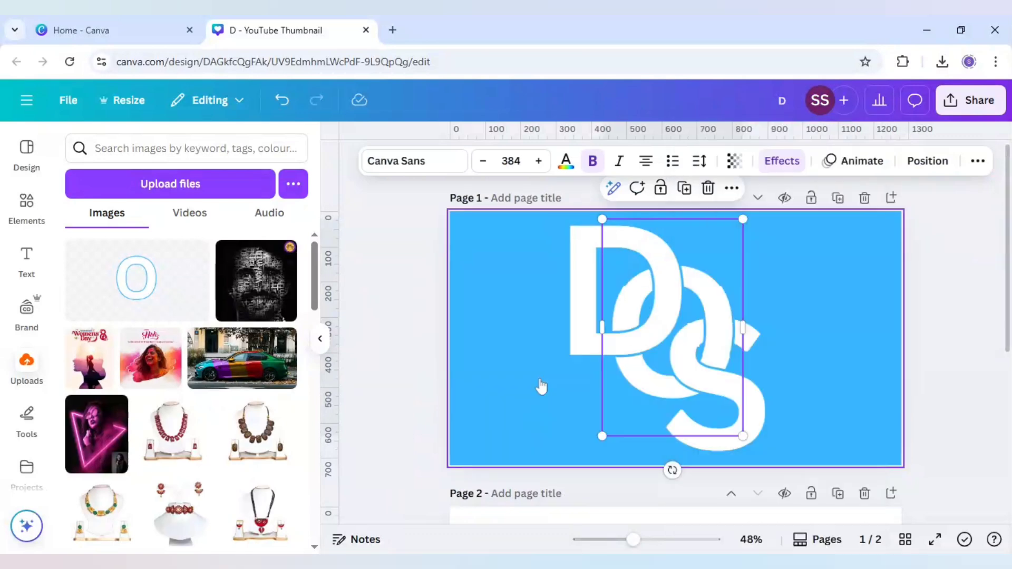
Step: Fine-tune the size of the cropped O image so its edges align with the letter O text
click(700, 337)
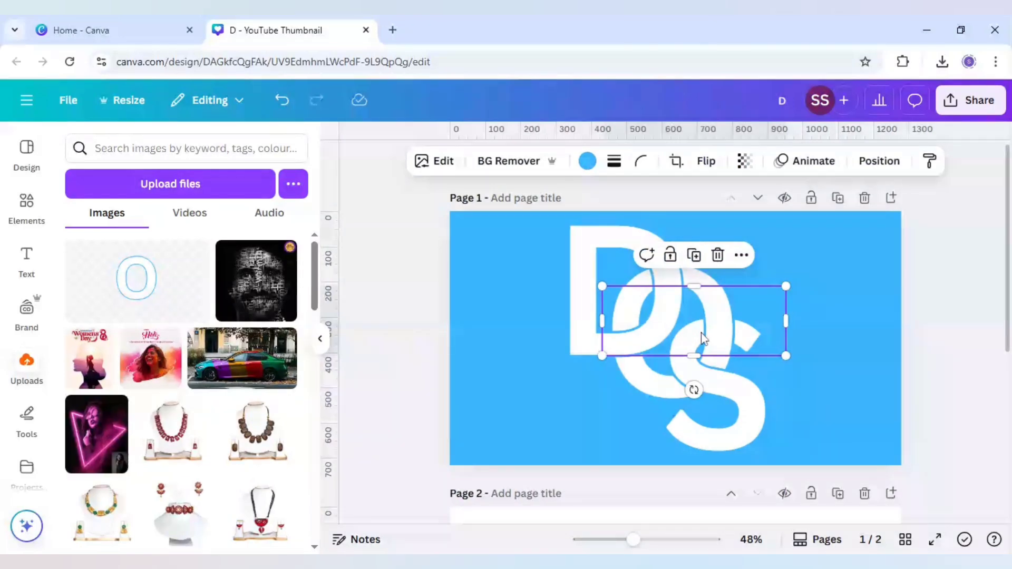
click(832, 353)
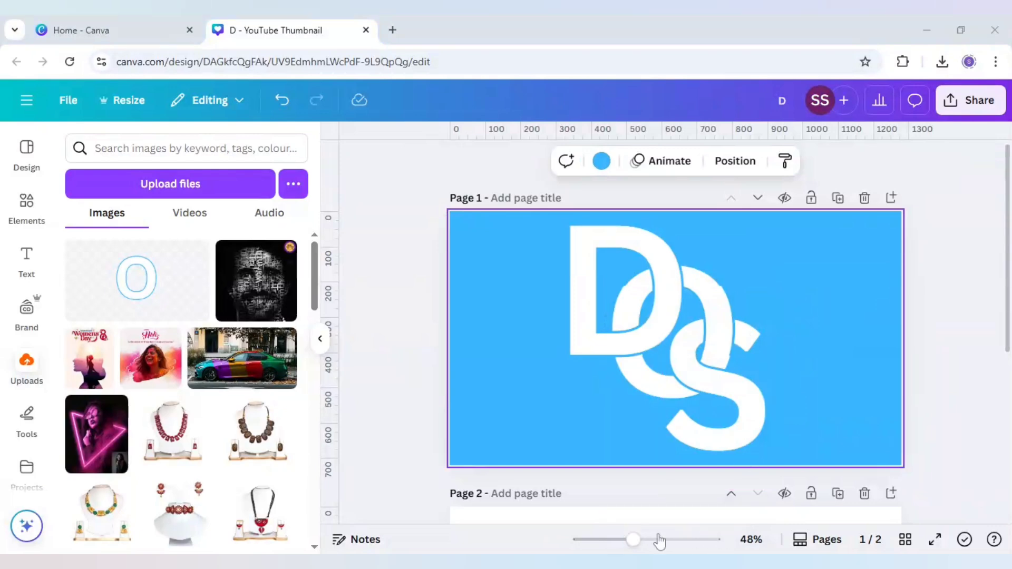
drag(634, 540, 644, 540)
click(717, 296)
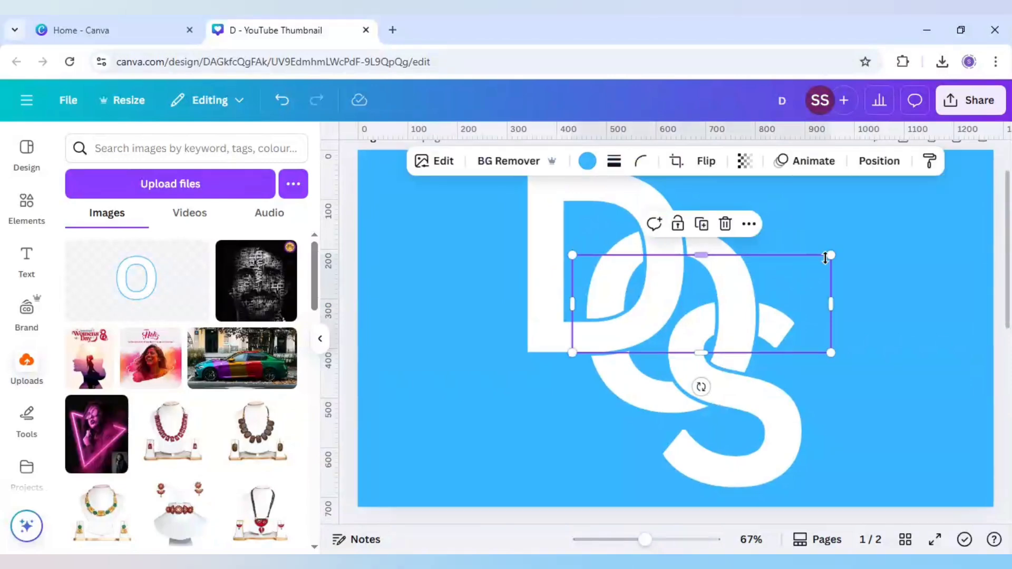
drag(823, 261, 823, 261)
drag(751, 313, 752, 315)
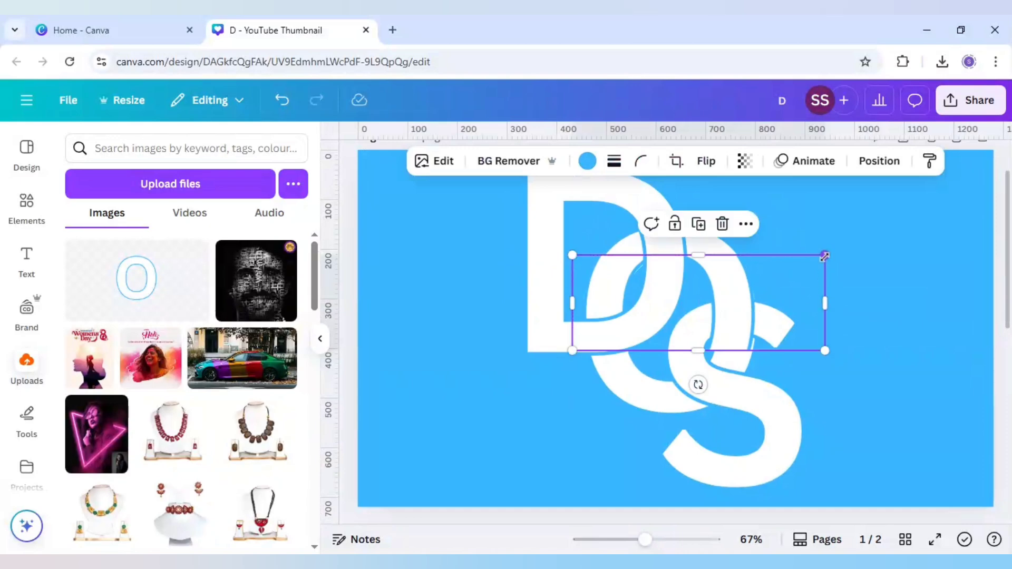
mouse_move(824, 255)
mouse_down()
mouse_move(834, 251)
mouse_move(827, 256)
mouse_up()
click(793, 299)
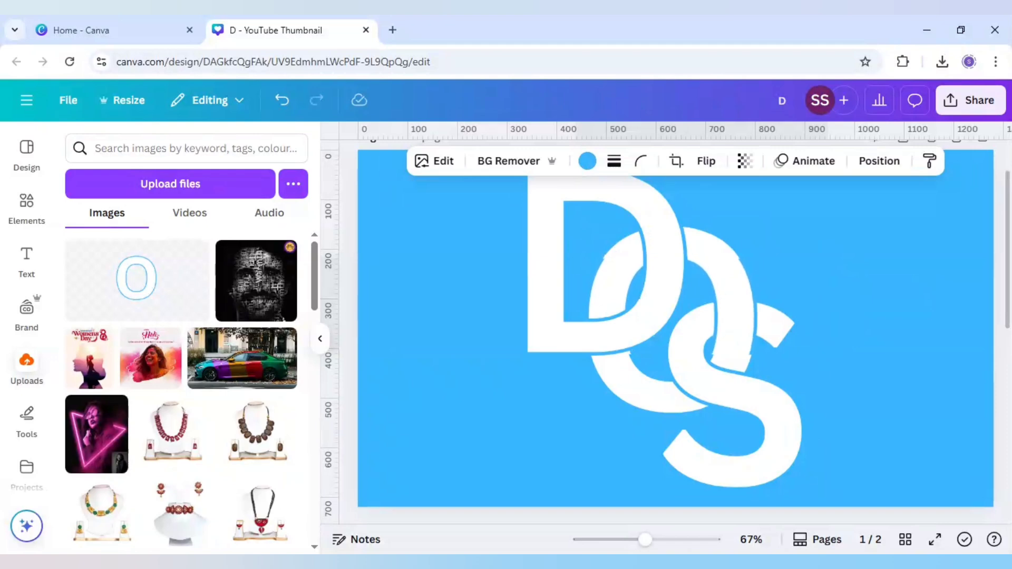
Step: Enlarge the cropped O image slightly and extend its crop upward
click(746, 305)
drag(825, 259, 833, 256)
click(912, 305)
click(715, 276)
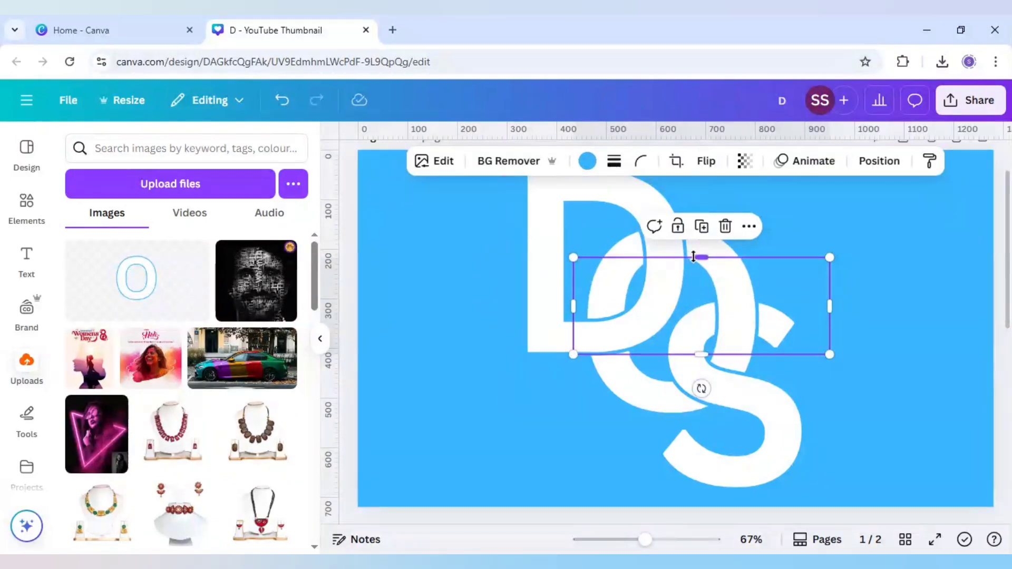
drag(701, 257, 700, 247)
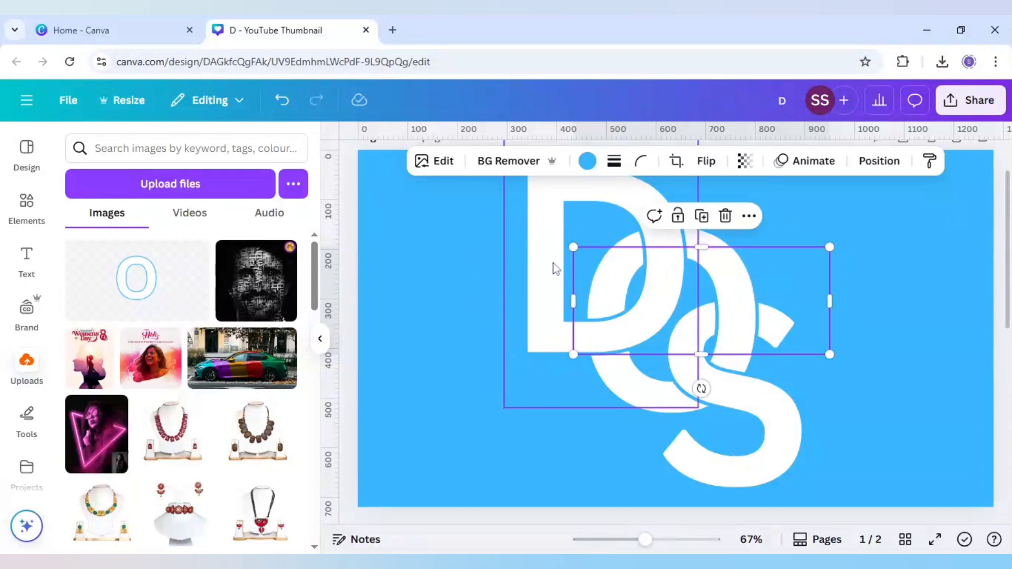
Step: Send the letter D one layer backward, behind the cropped O image
click(552, 263)
right_click(552, 263)
mouse_move(597, 298)
click(829, 359)
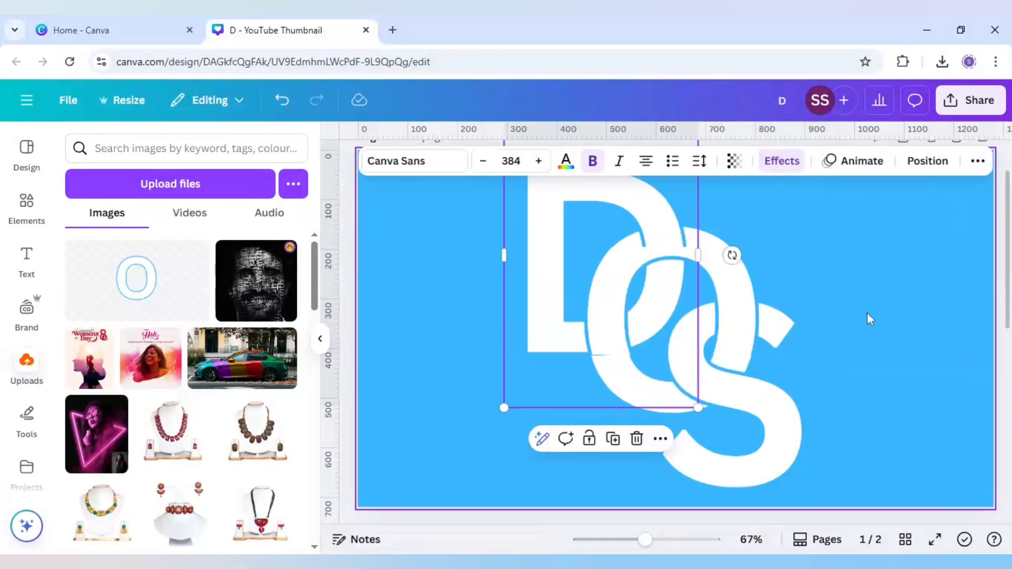
Step: Trim the O image's crop at the top and extend it downward to about 519 × 185, so O and D interlock
click(716, 295)
drag(700, 244, 700, 266)
drag(701, 355, 704, 360)
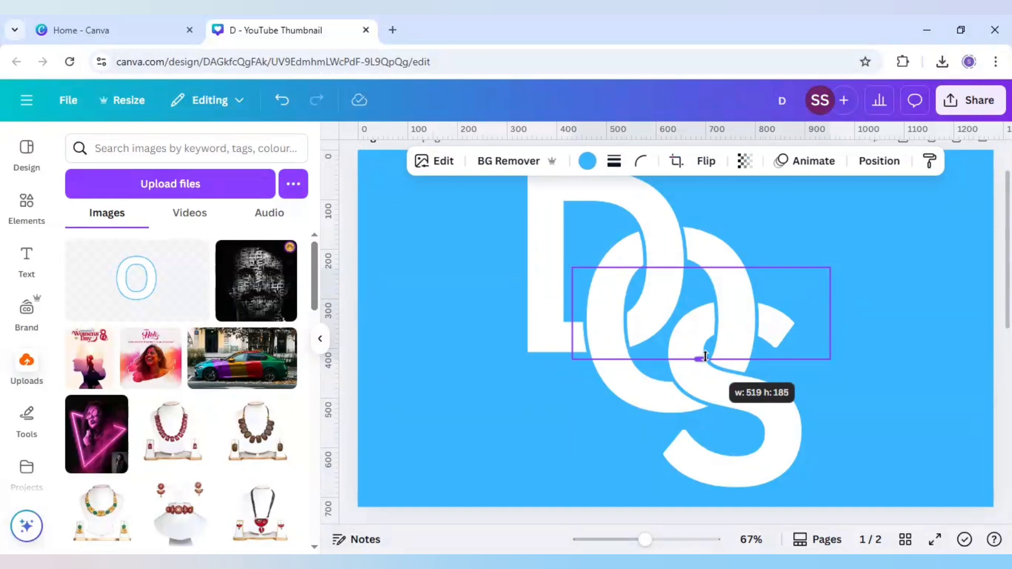
drag(704, 358, 704, 358)
click(923, 311)
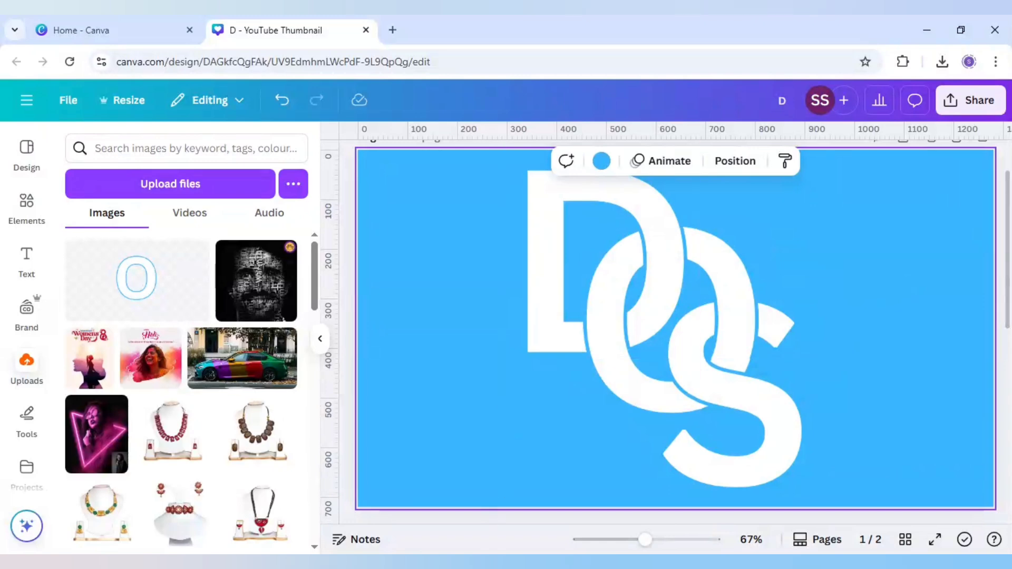
Step: Enlarge the cropped O image very slightly for a final alignment with the letter O, and deselect it
drag(645, 539, 632, 539)
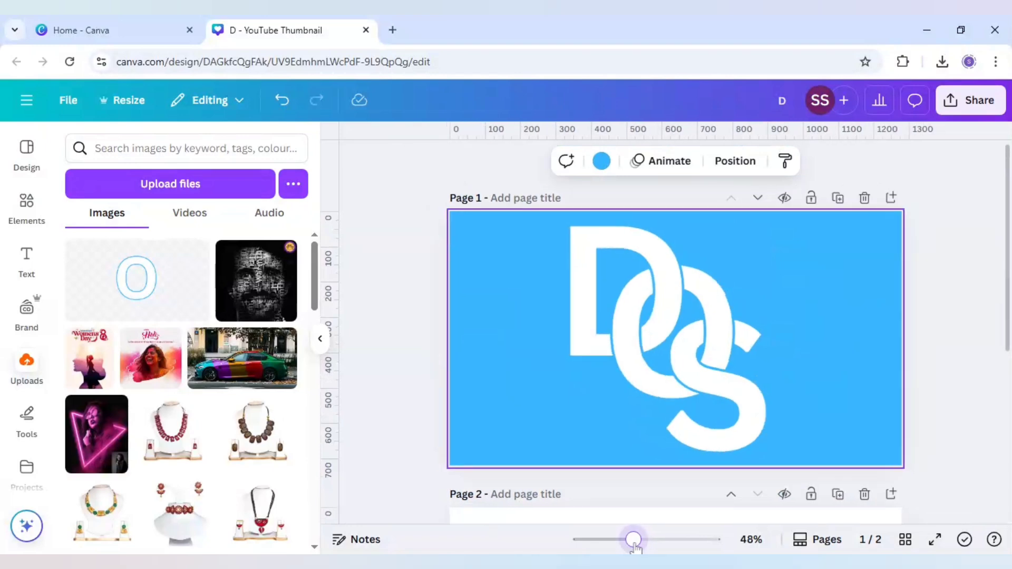
click(736, 323)
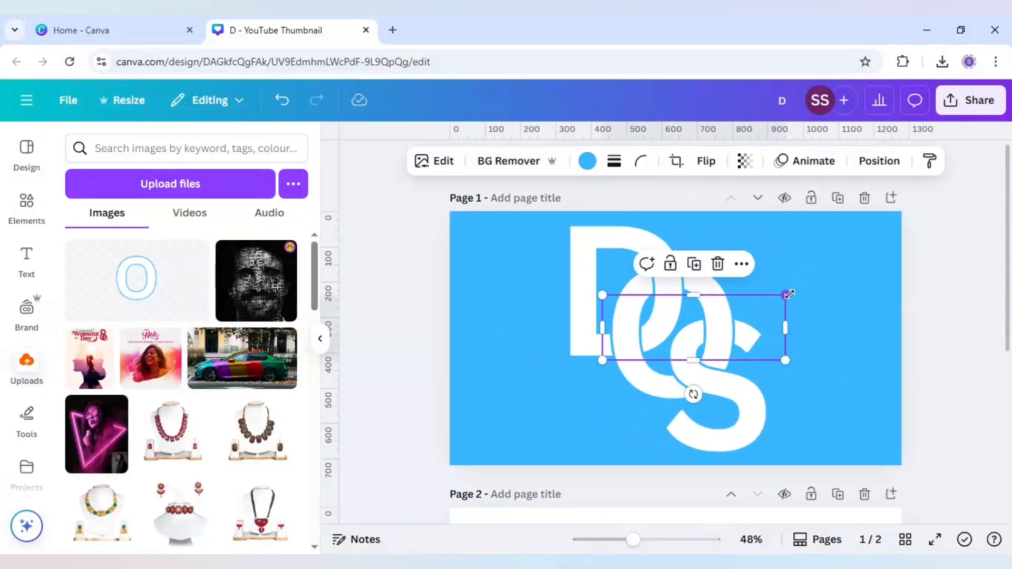
drag(784, 295, 786, 293)
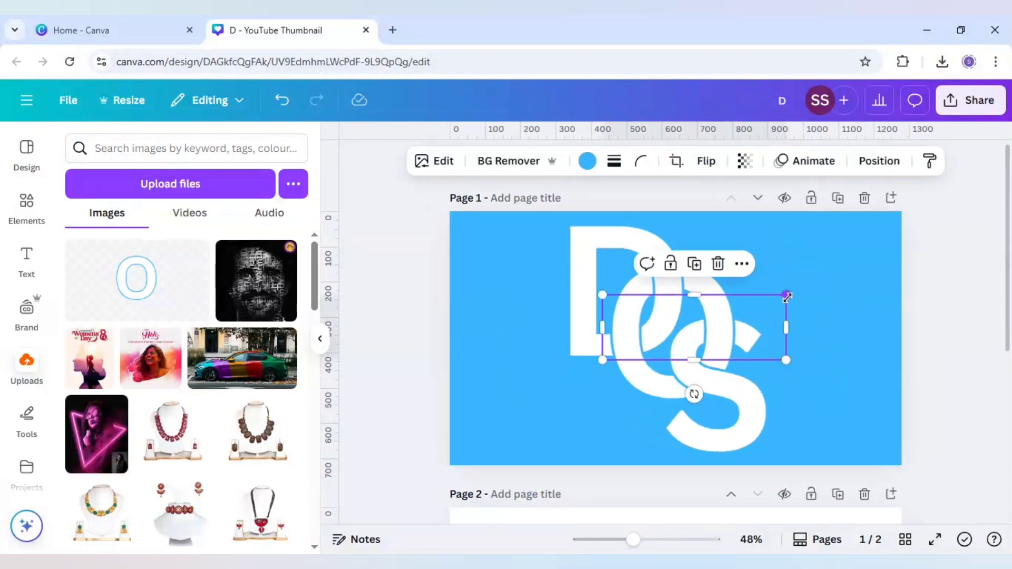
click(830, 359)
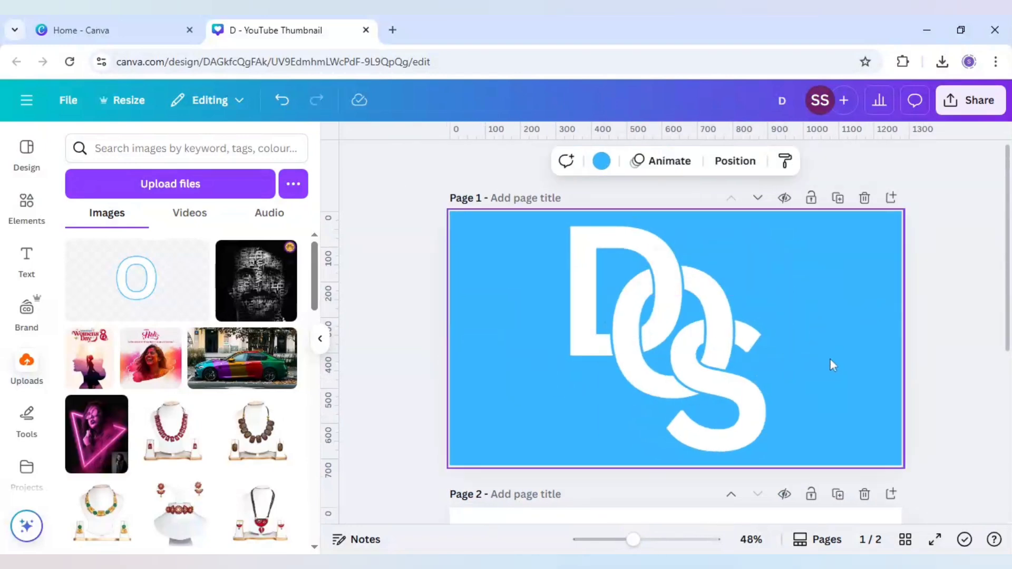